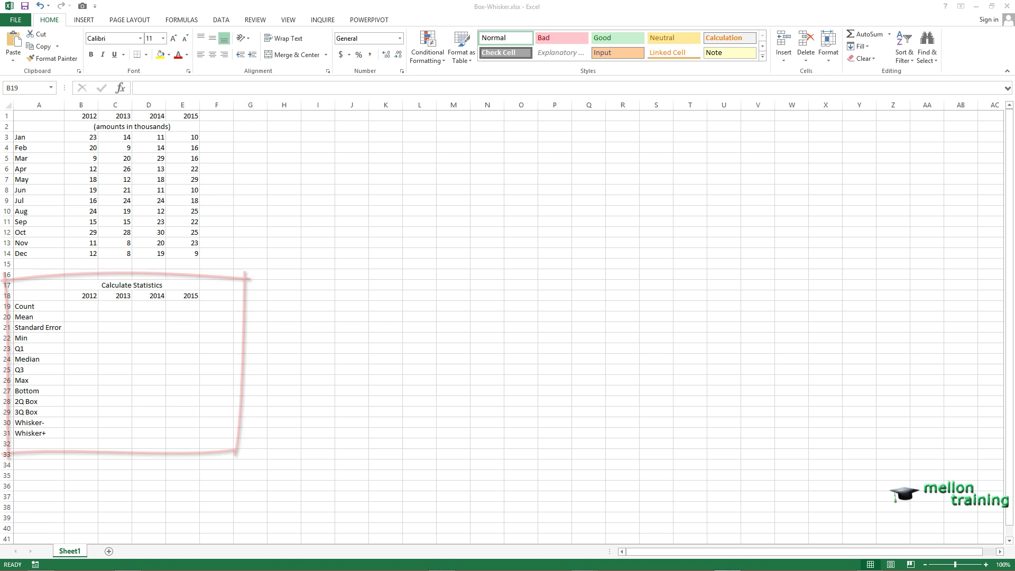
- Enter =COUNT(B3:B14) in B19 and fill it across to E19, giving 12 for every year
click(652, 8)
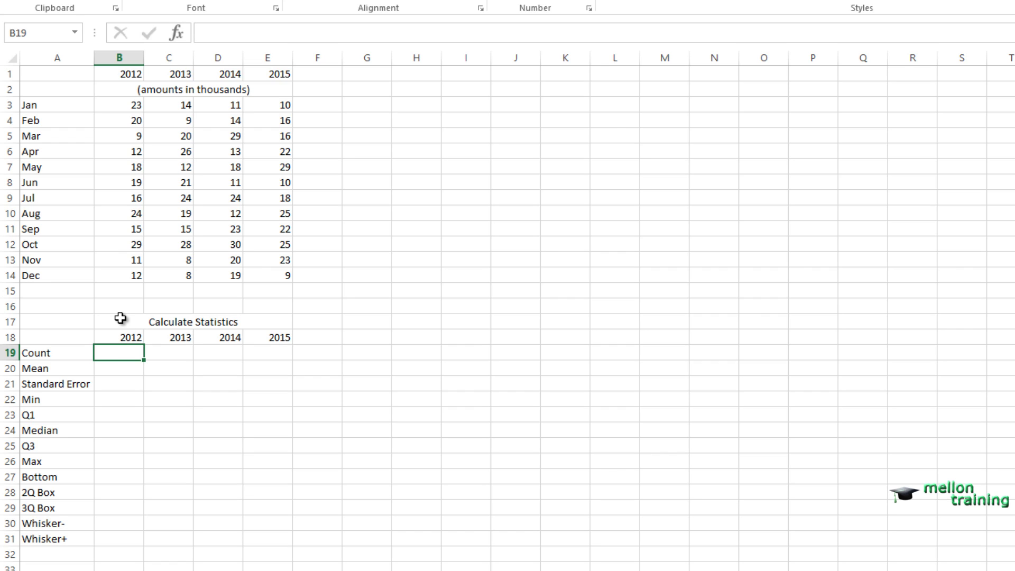
text(=C)
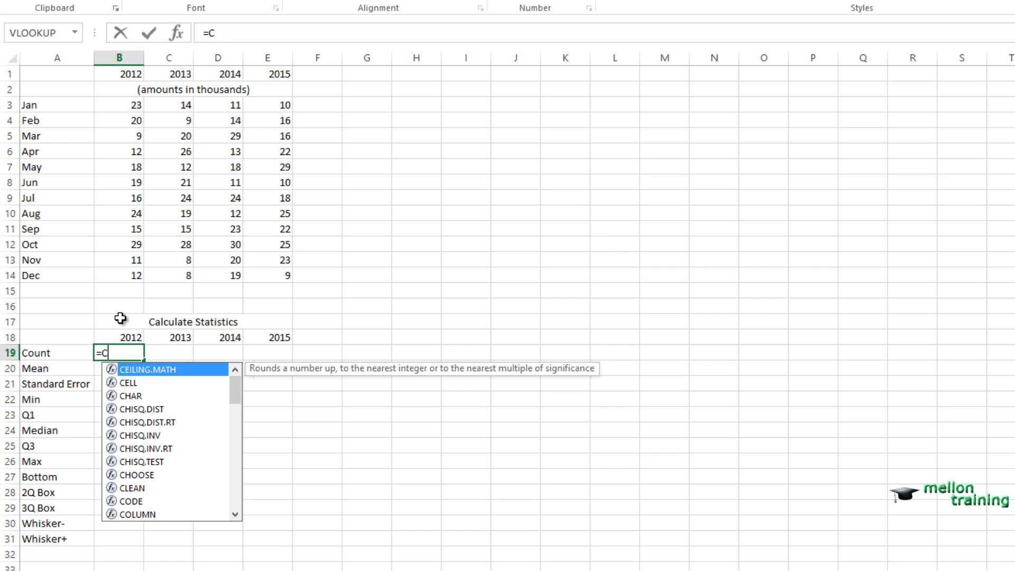
text(OUNT)
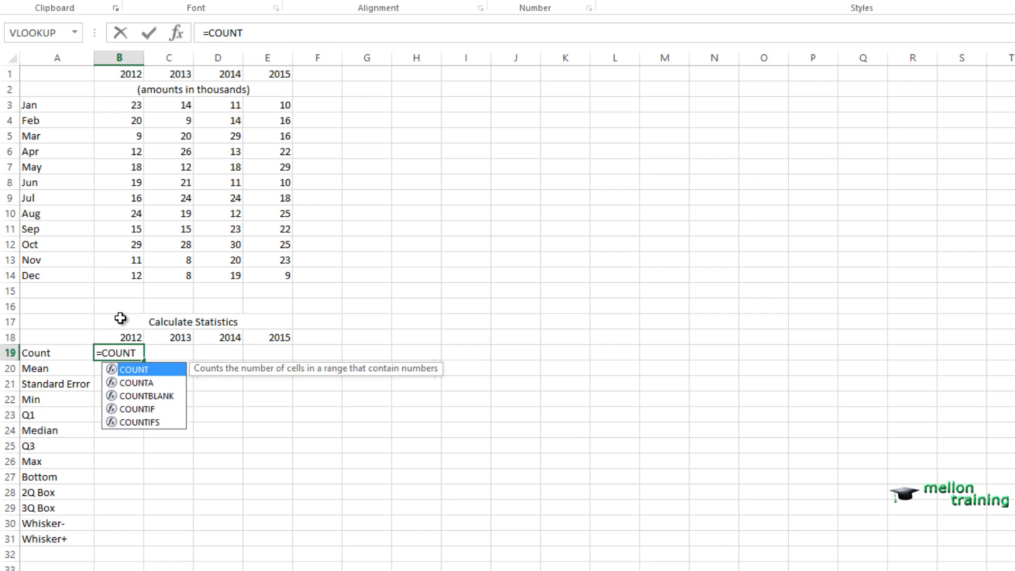
text(()
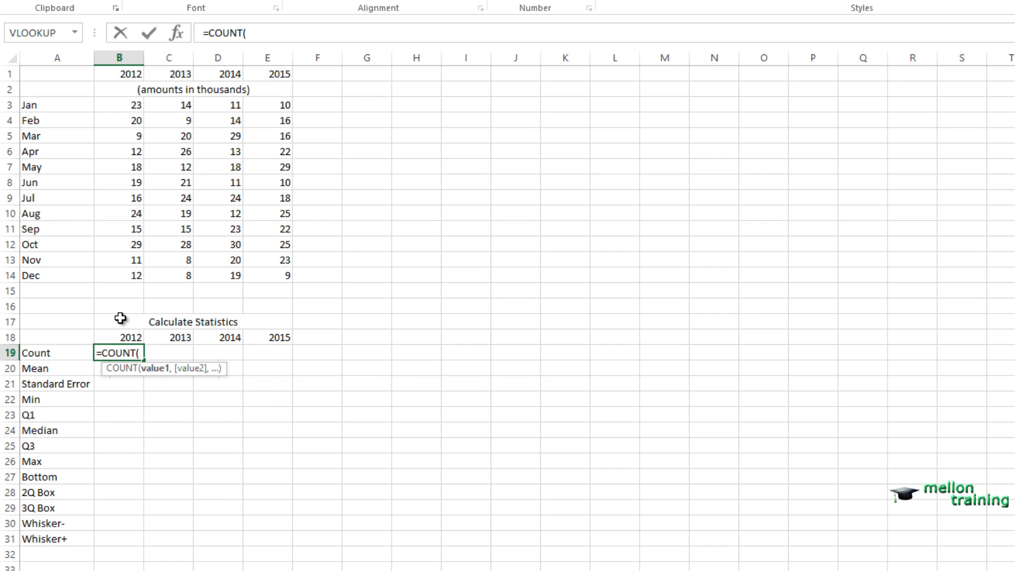
text(B3:B)
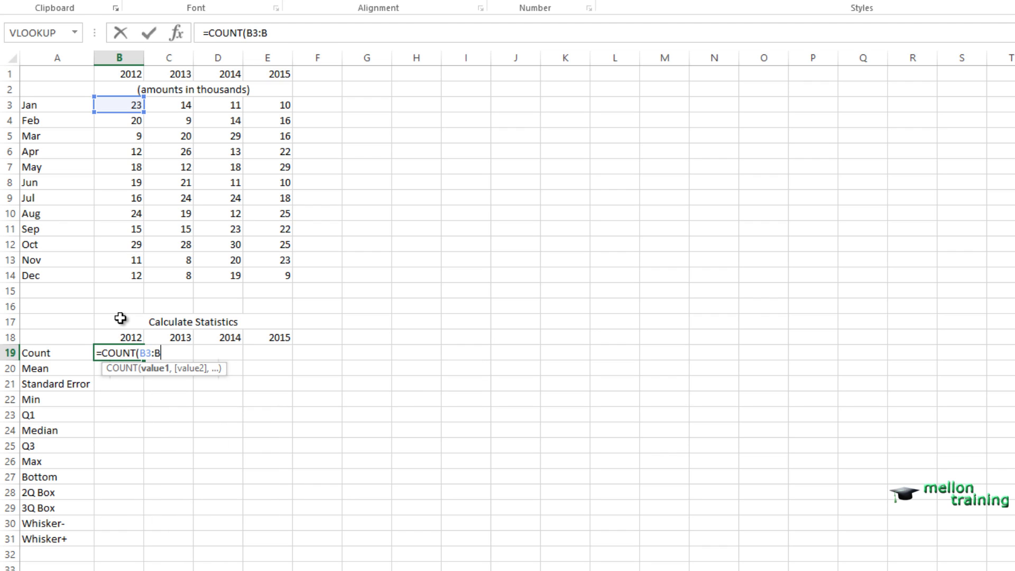
text(14))
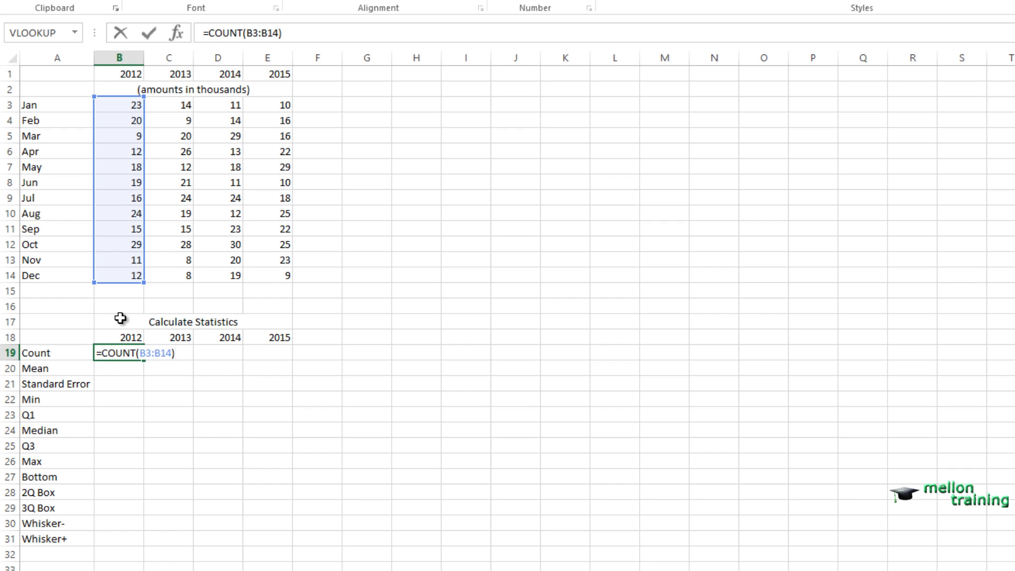
key(Return)
key(Up)
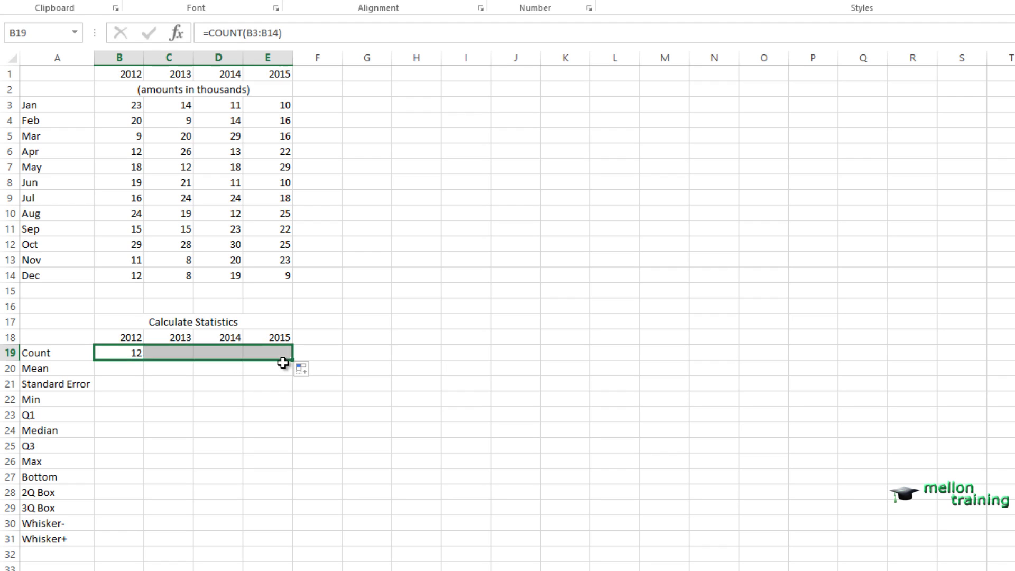
drag(142, 361, 285, 362)
click(322, 353)
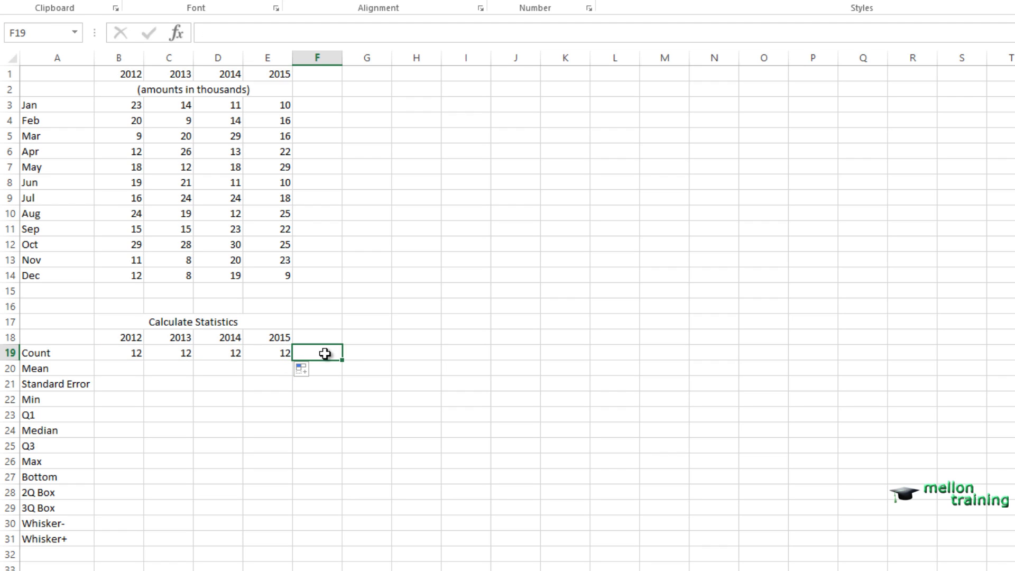
- Enter =AVERAGE(B3:B14) in B20 and fill it across to E20
click(125, 369)
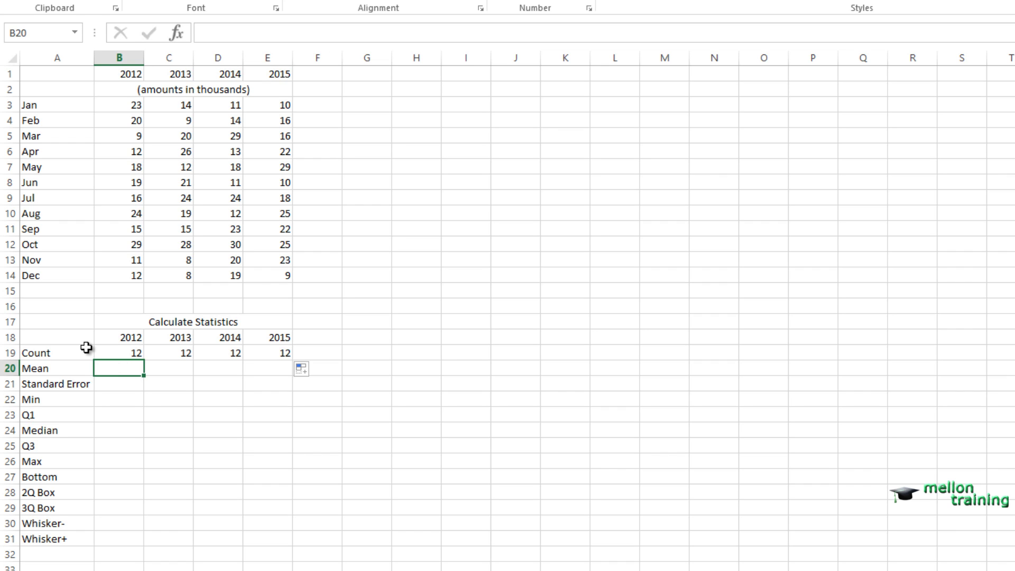
text(=AVE)
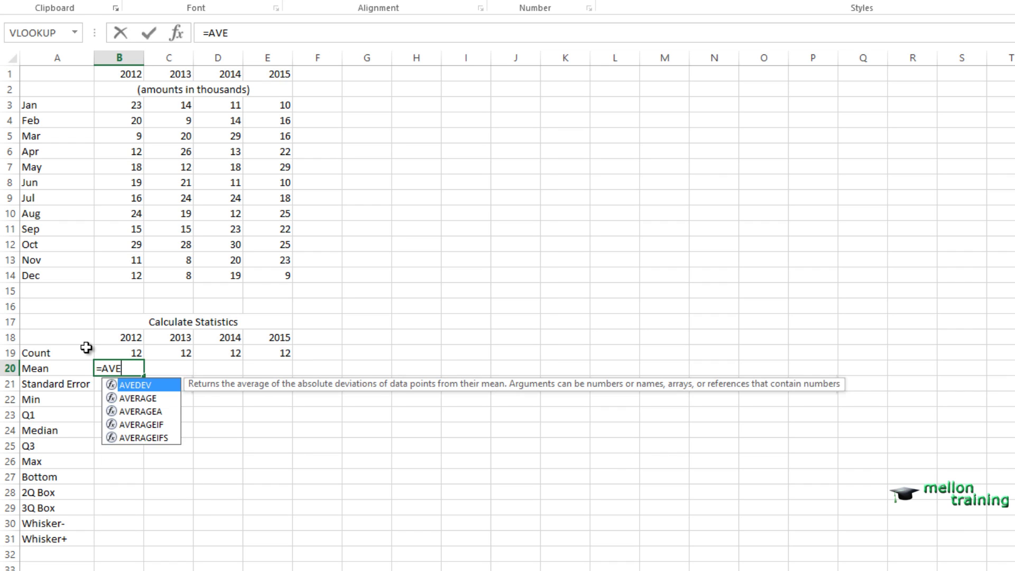
text(RA)
key(Tab)
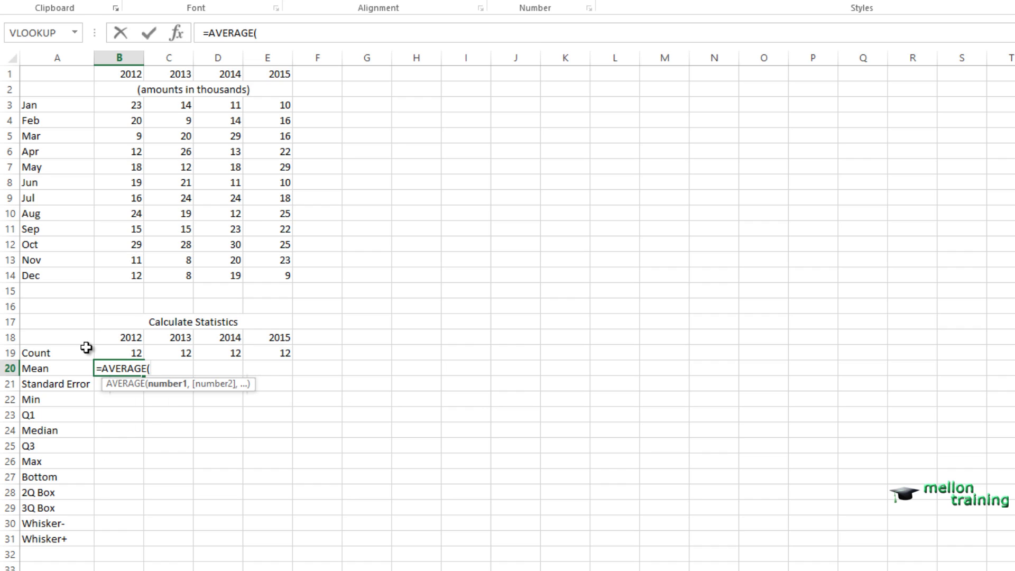
text(B)
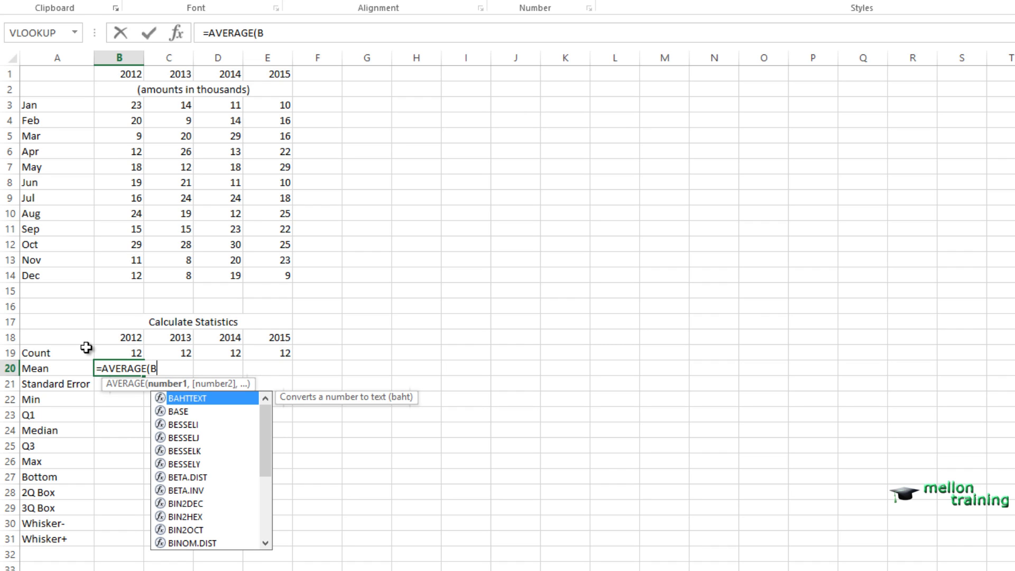
text(3:)
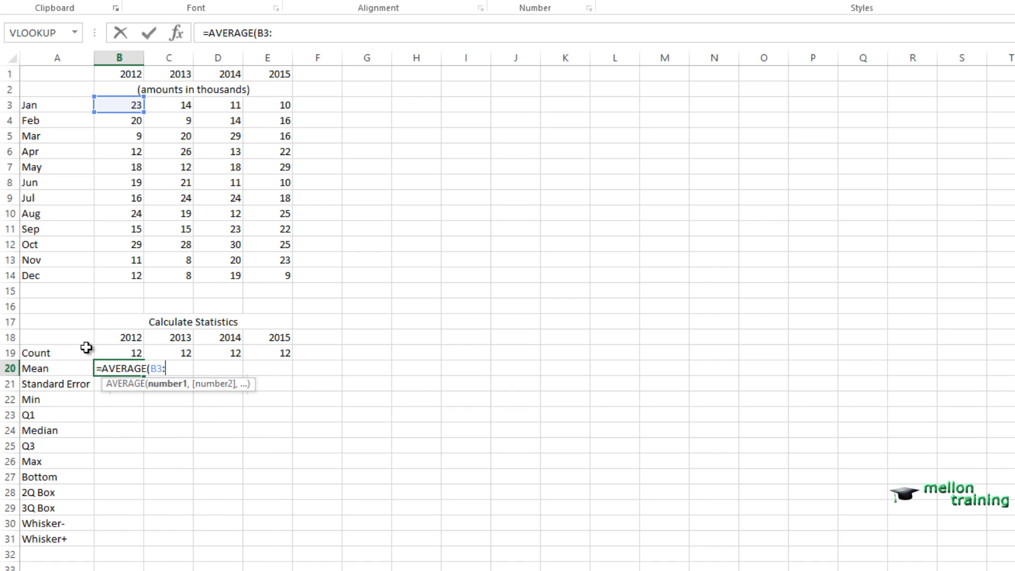
text(B14))
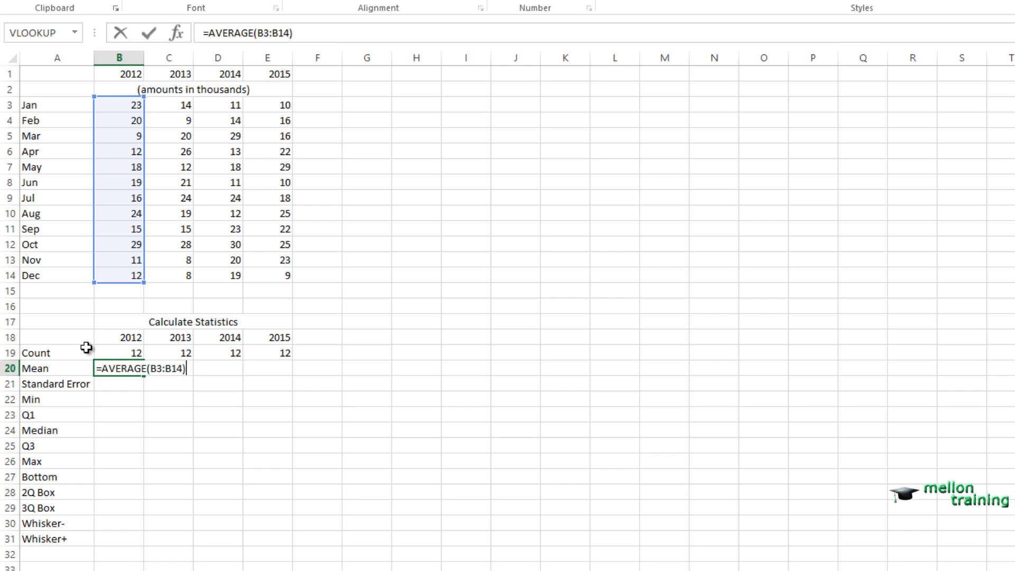
key(ctrl+Return)
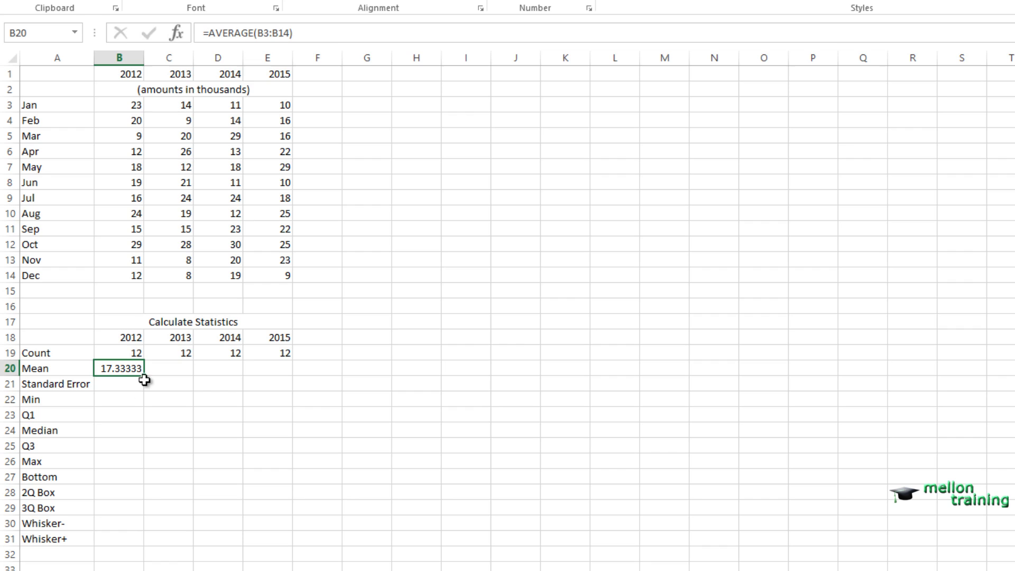
drag(145, 375, 281, 380)
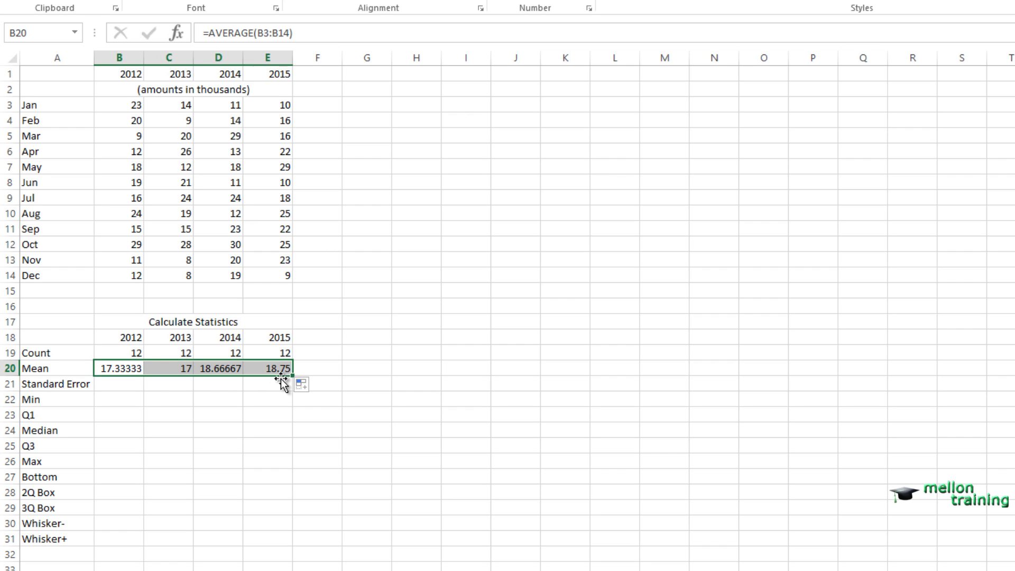
- Format the means to two decimals: 17.33, 17.00, 18.67, 18.75
key(alt+h)
key(9)
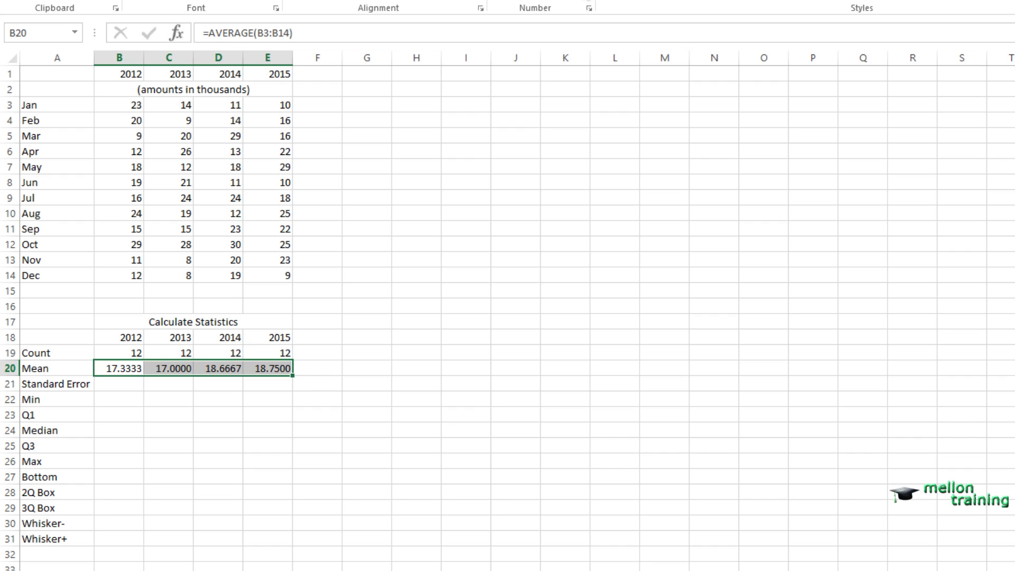
key(alt+h)
key(9)
key(alt+h)
key(9)
key(alt+h)
key(9)
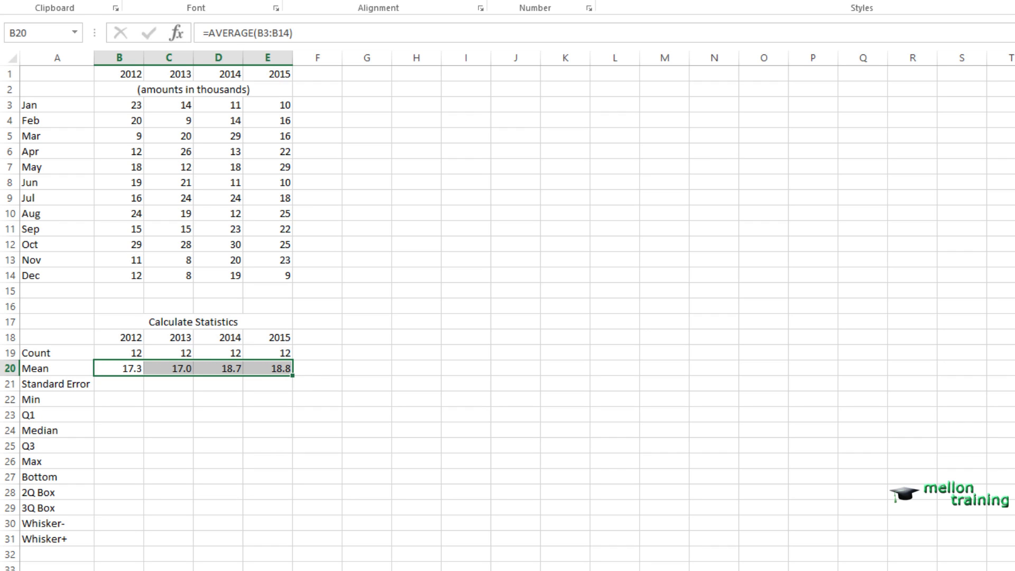
key(alt+h)
key(0)
click(311, 370)
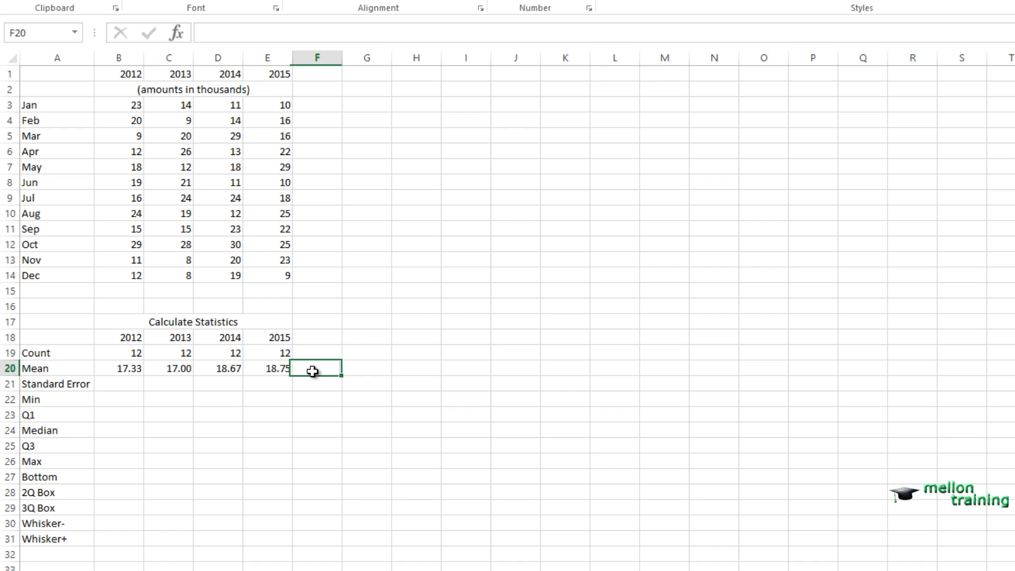
- Enter =STDEV.S(B3:B14) in B21 for the 2012 standard error
click(120, 385)
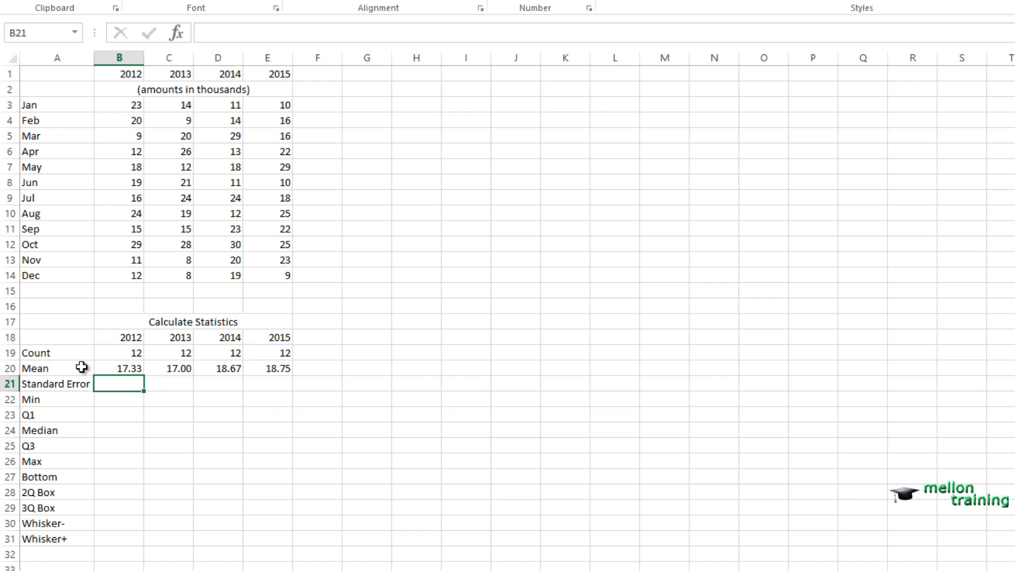
text(=std)
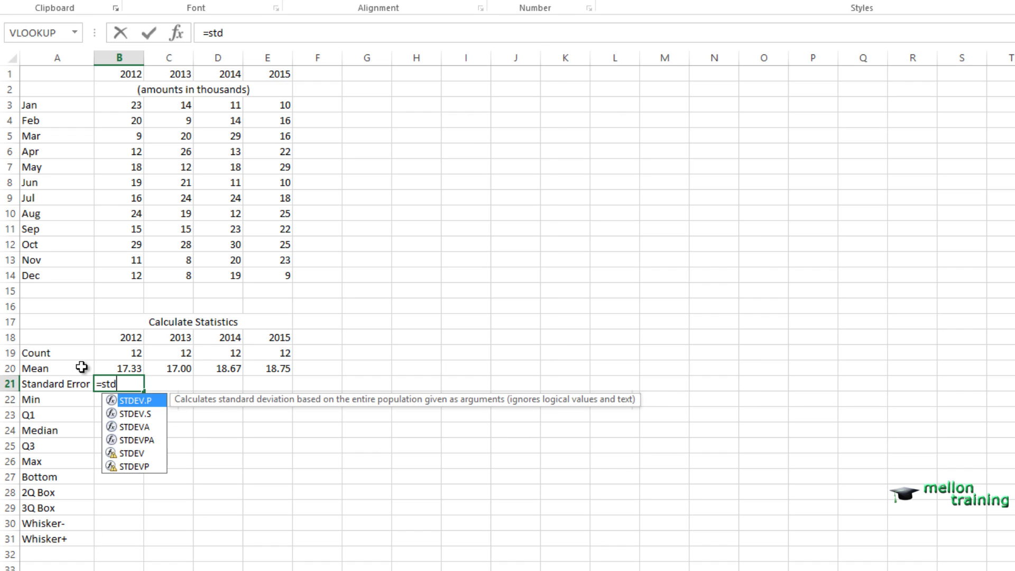
text(e)
double_click(137, 414)
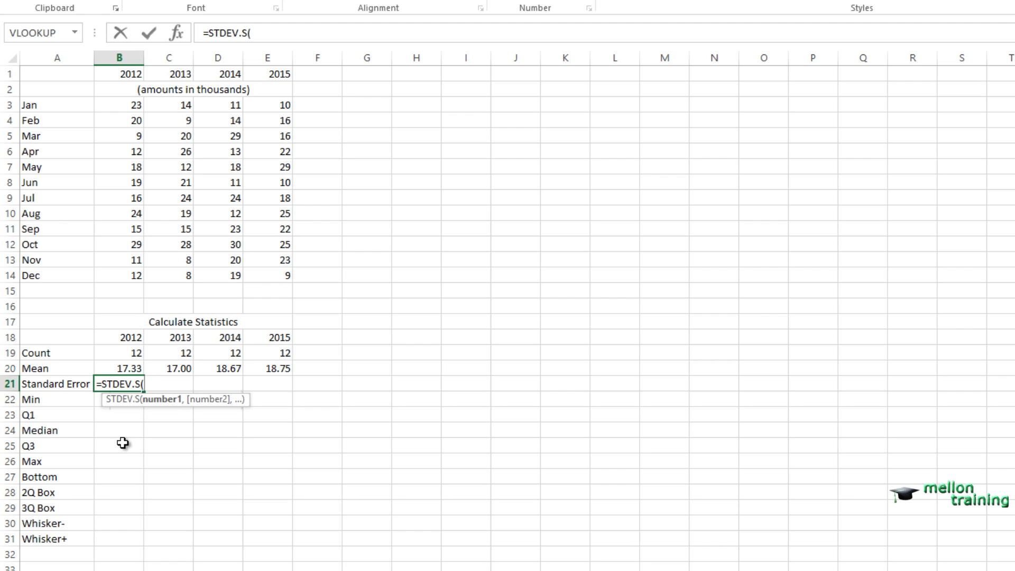
drag(125, 105, 132, 270)
text())
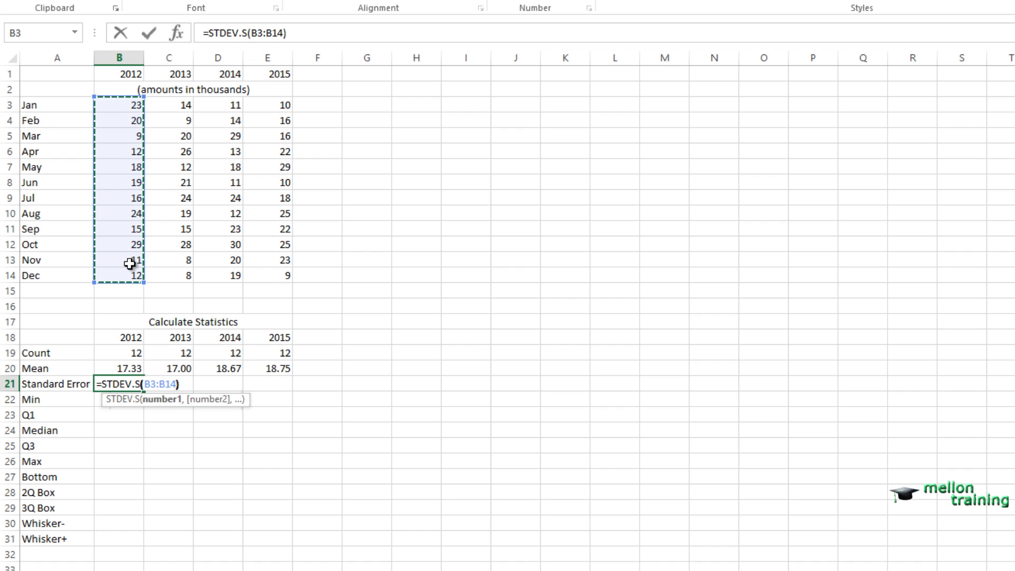
key(Return)
- Fill the STDEV.S formula across to E21 and format the row with two decimals
click(126, 383)
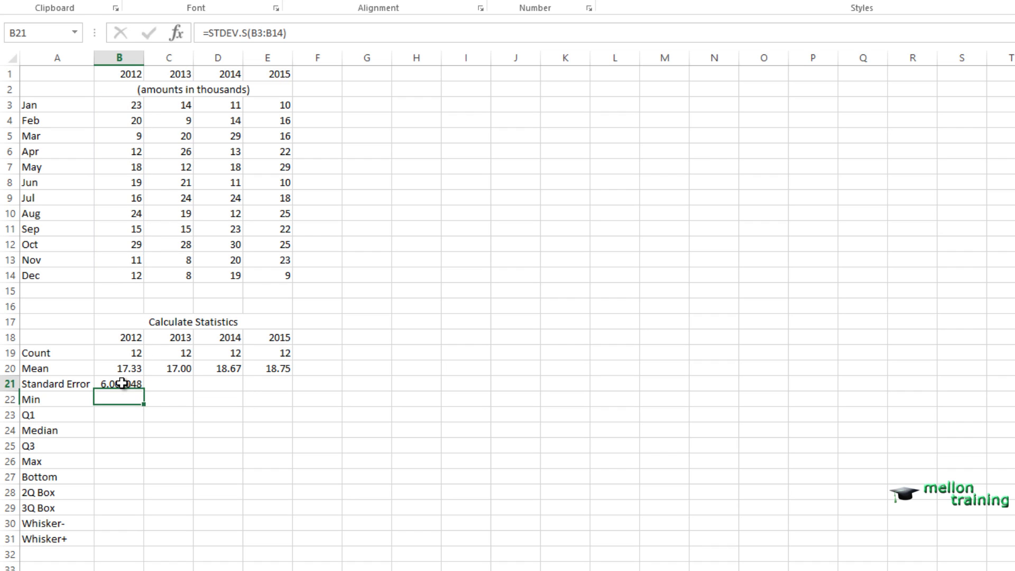
drag(143, 391, 295, 393)
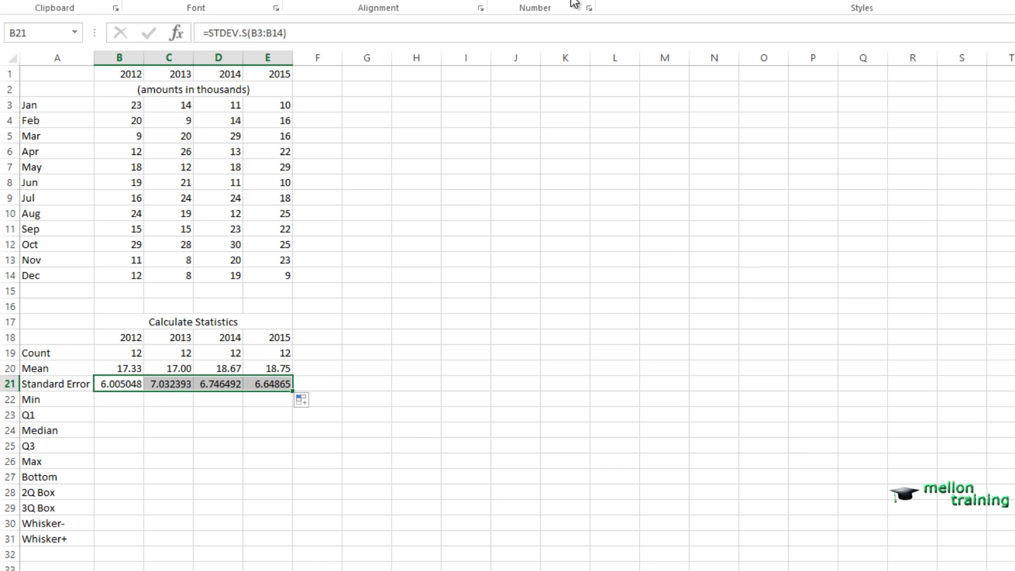
click(537, 33)
click(538, 34)
click(536, 34)
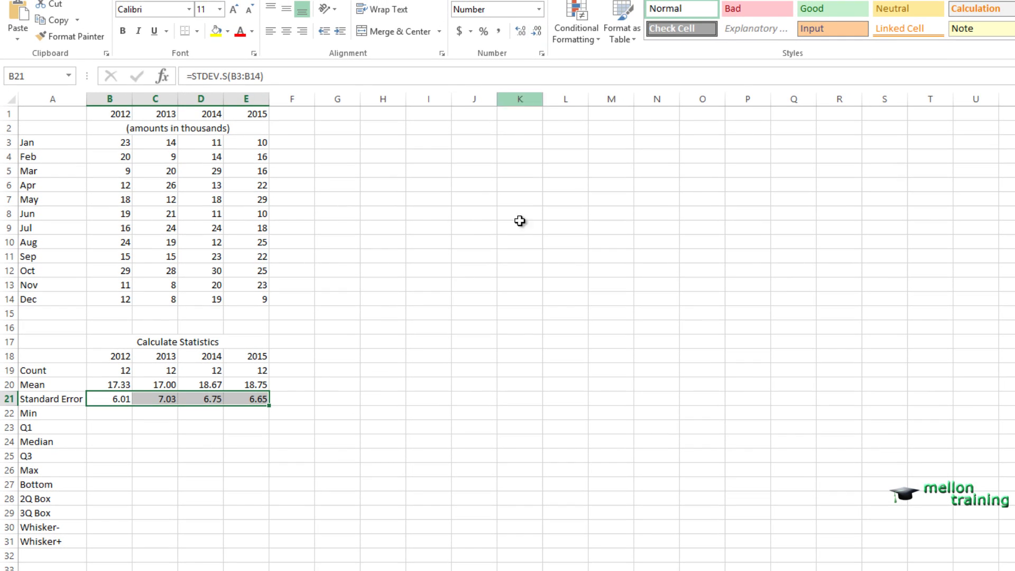
- Enter =MIN(B3:B14) in B22 and fill it across to E22, giving 9, 8, 11, 9
click(298, 398)
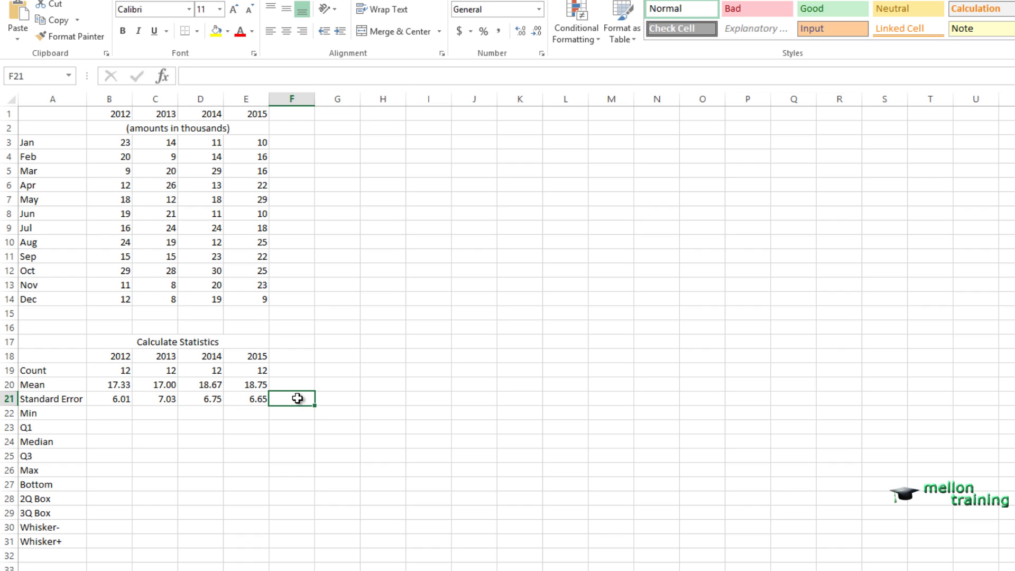
click(128, 411)
key(F2)
text(=)
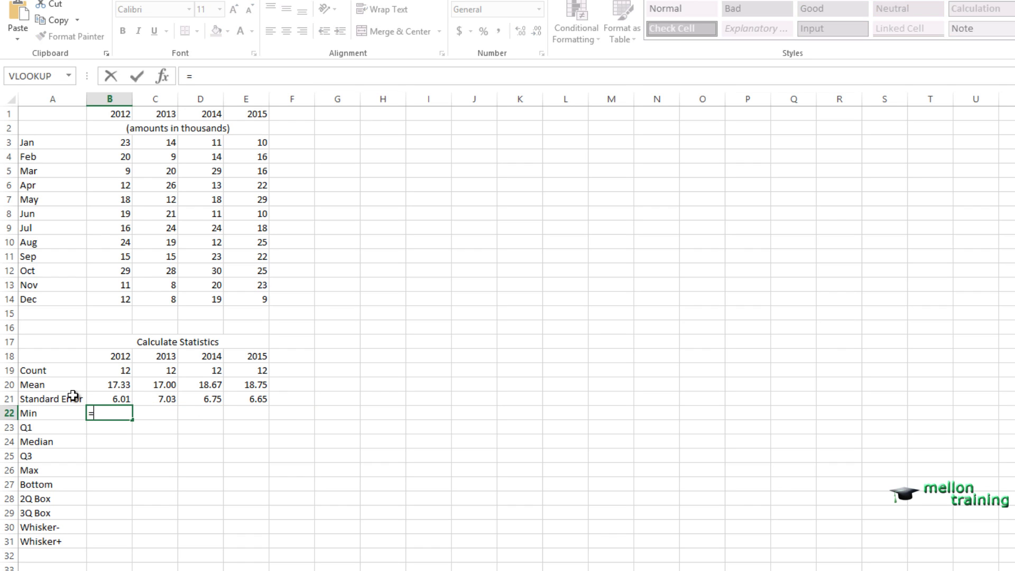
text(MIN()
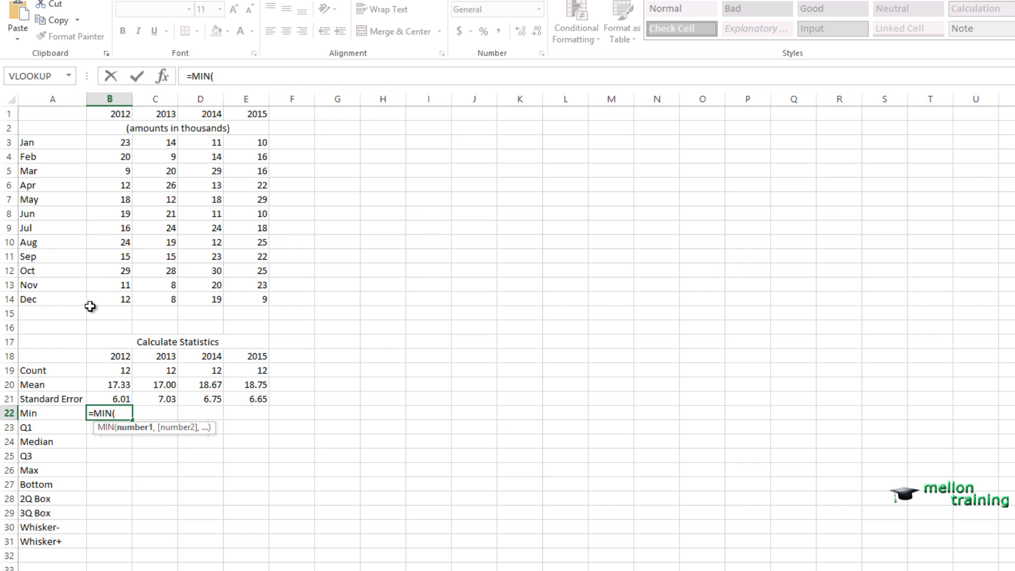
drag(107, 142, 106, 299)
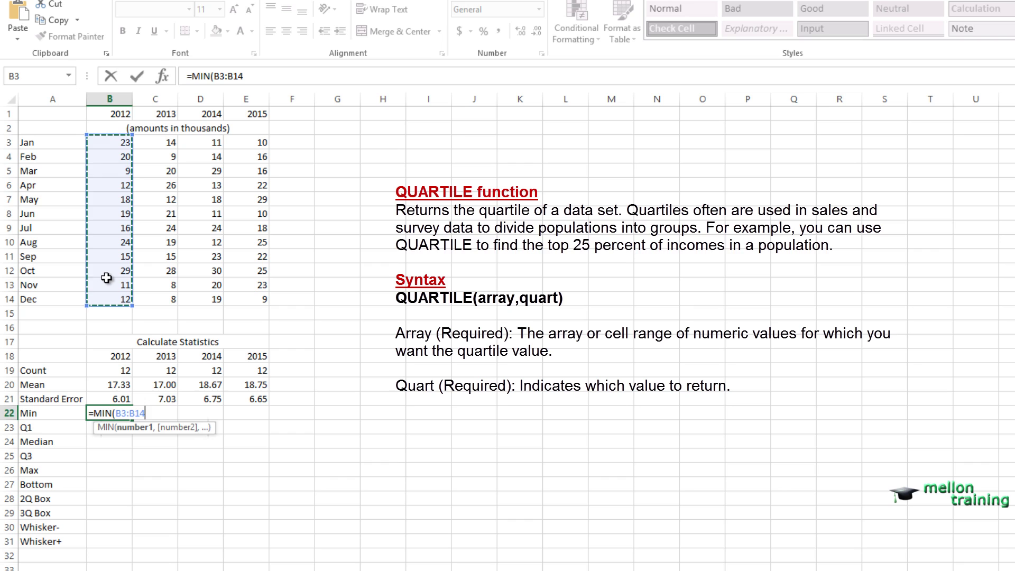
text())
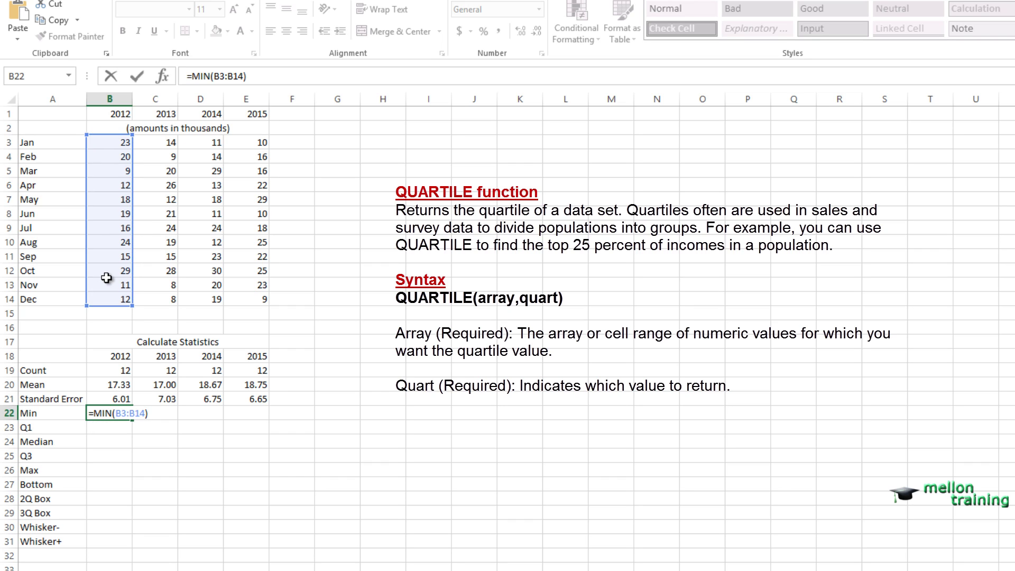
key(Return)
click(119, 414)
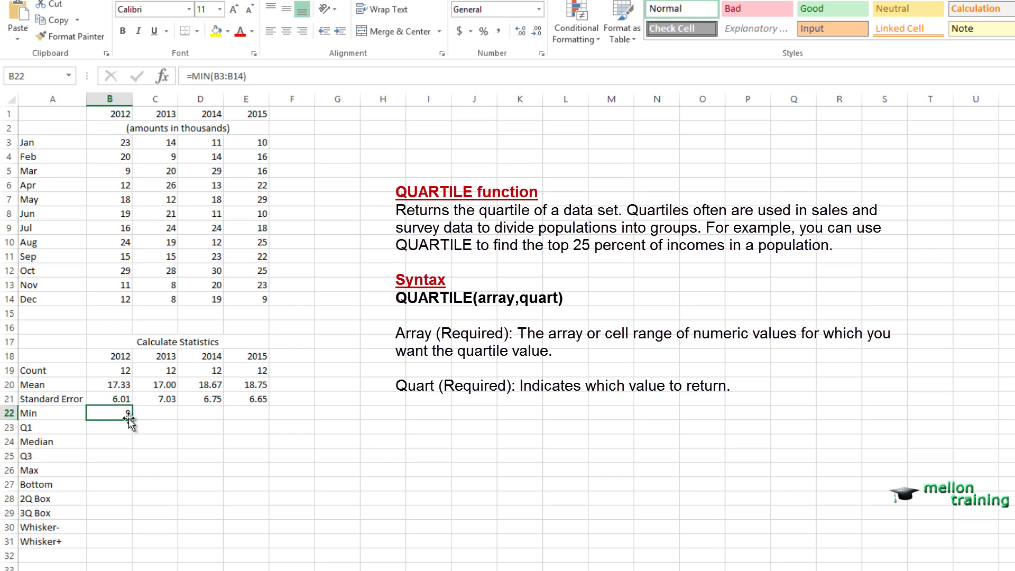
drag(131, 419, 268, 419)
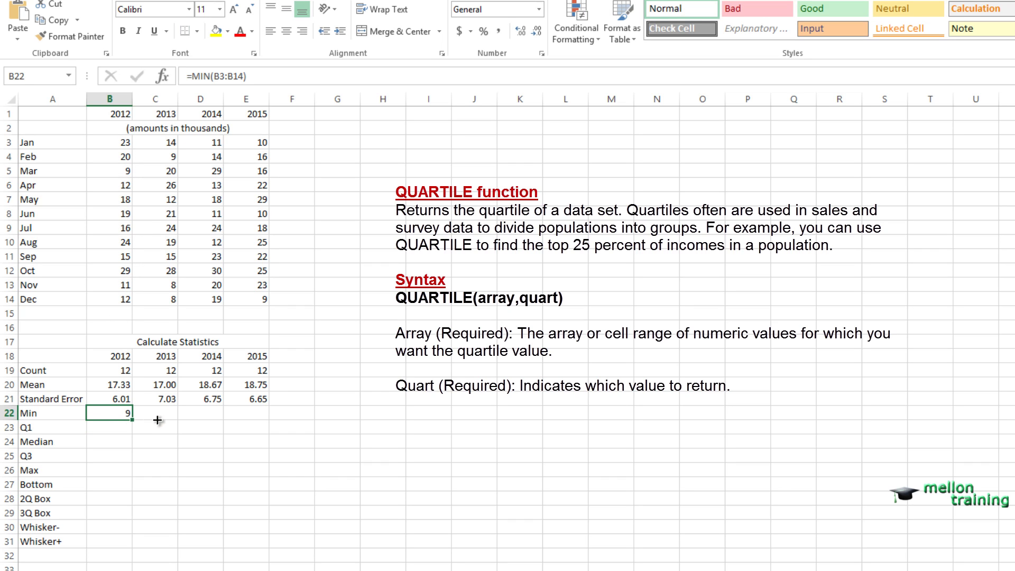
click(291, 412)
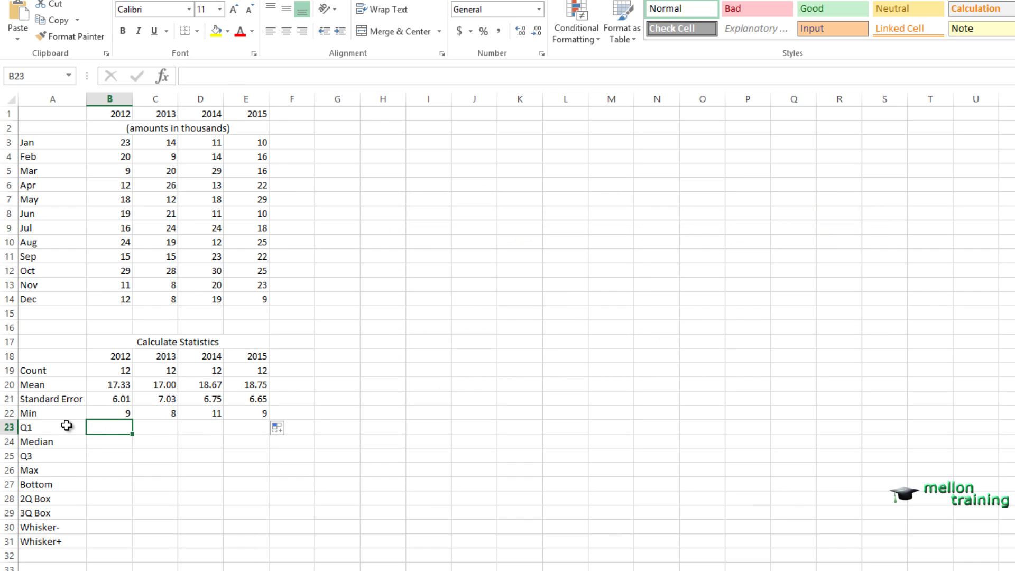
text(=)
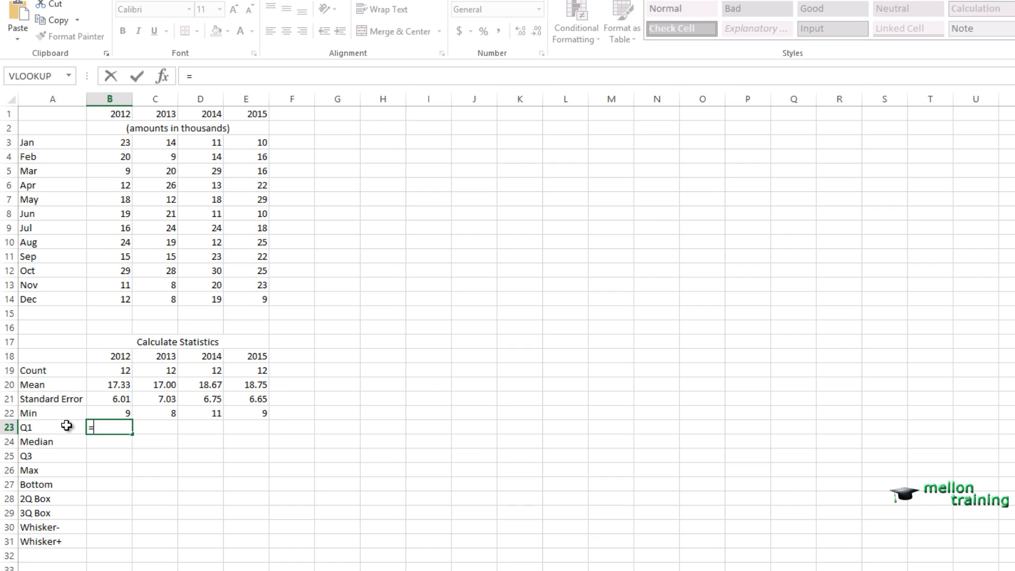
text(quart)
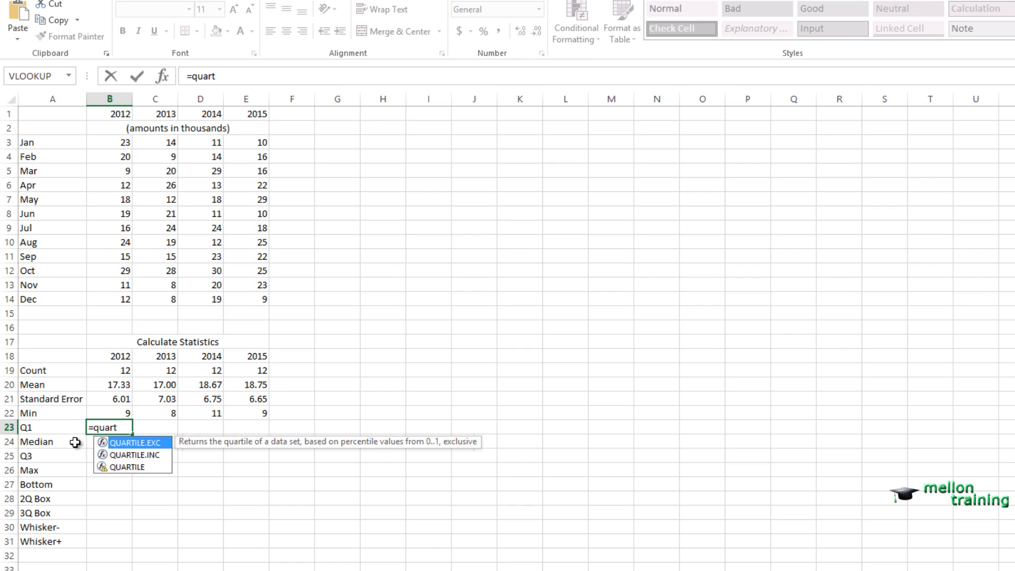
- Enter =QUARTILE(B3:B14,1) in B23 and fill it across to E23
click(123, 455)
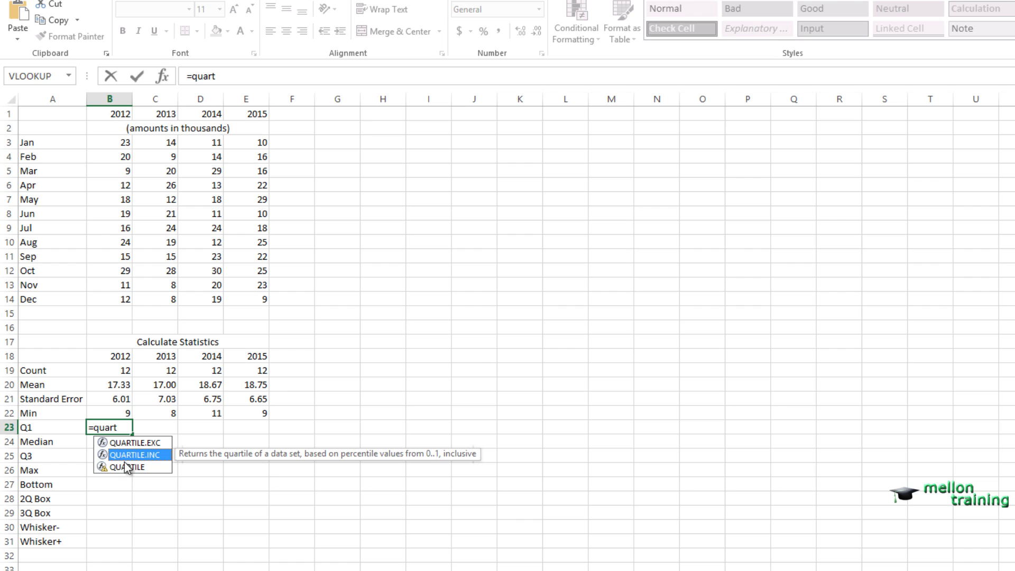
click(127, 467)
double_click(126, 466)
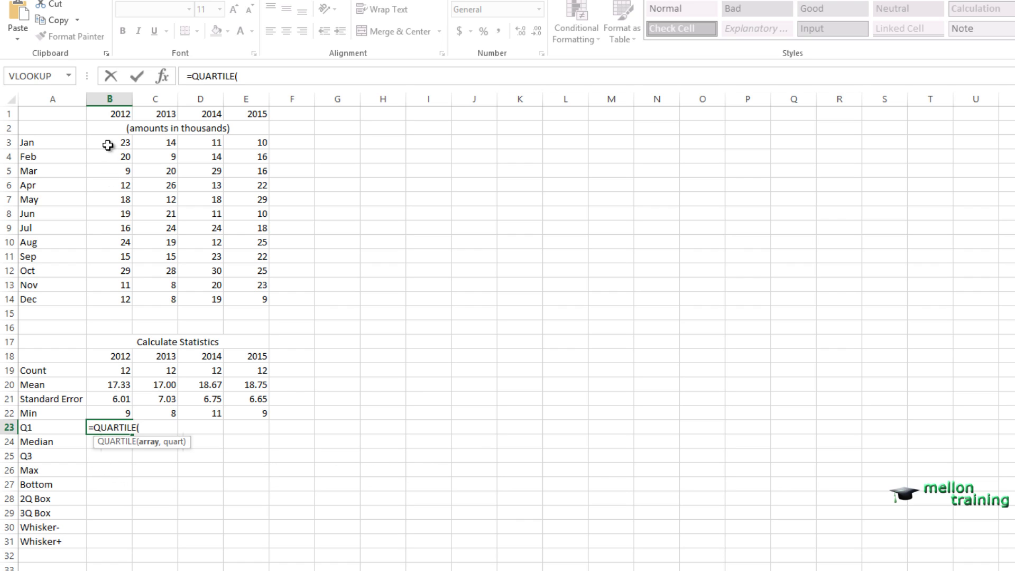
drag(110, 143, 113, 297)
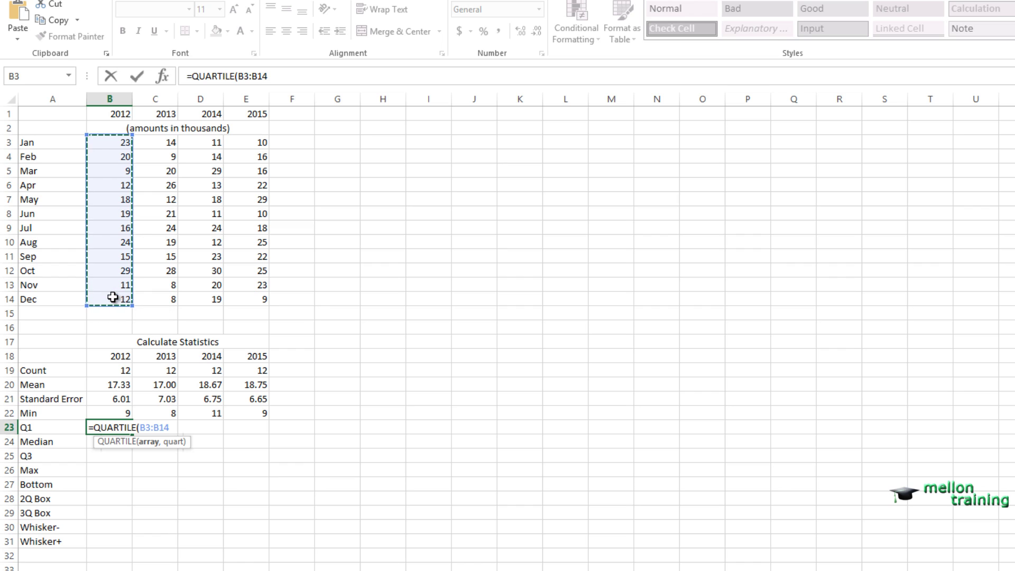
text(,1)
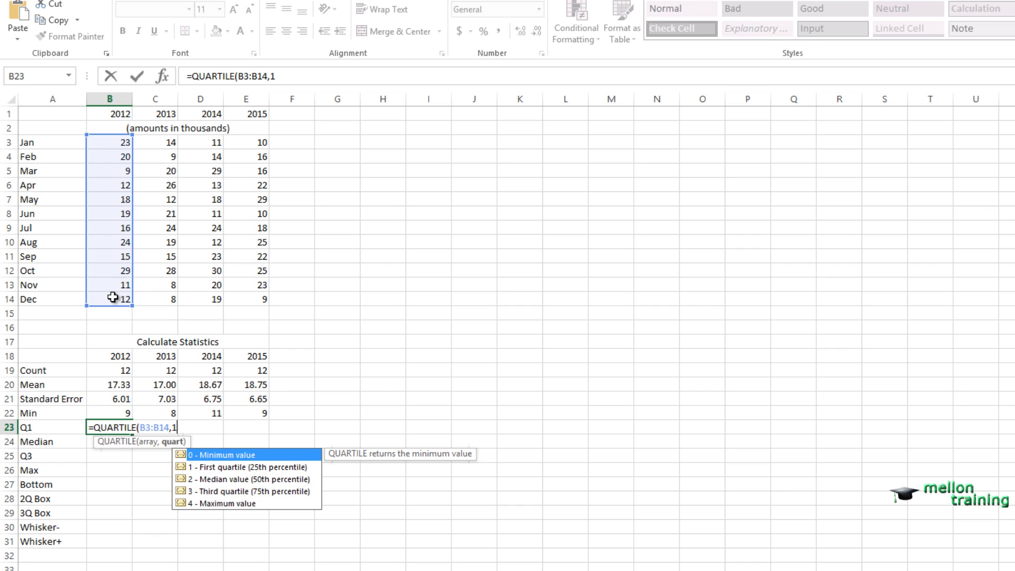
text())
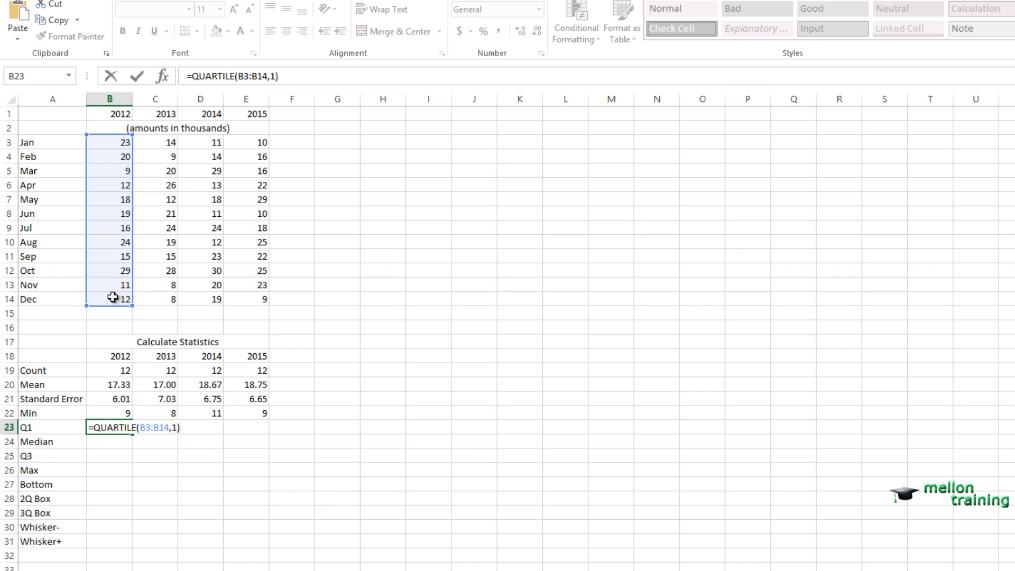
key(Return)
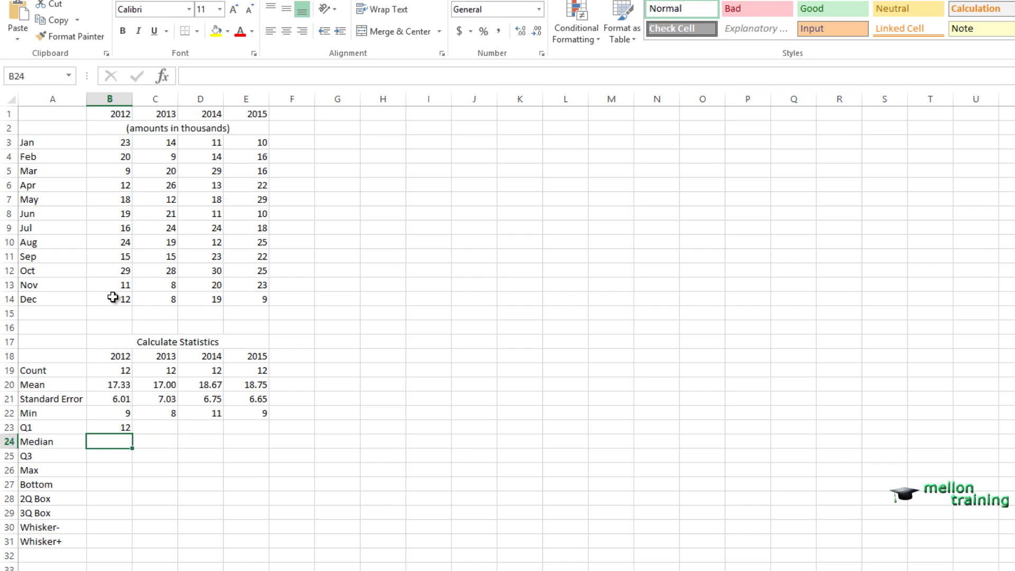
key(Up)
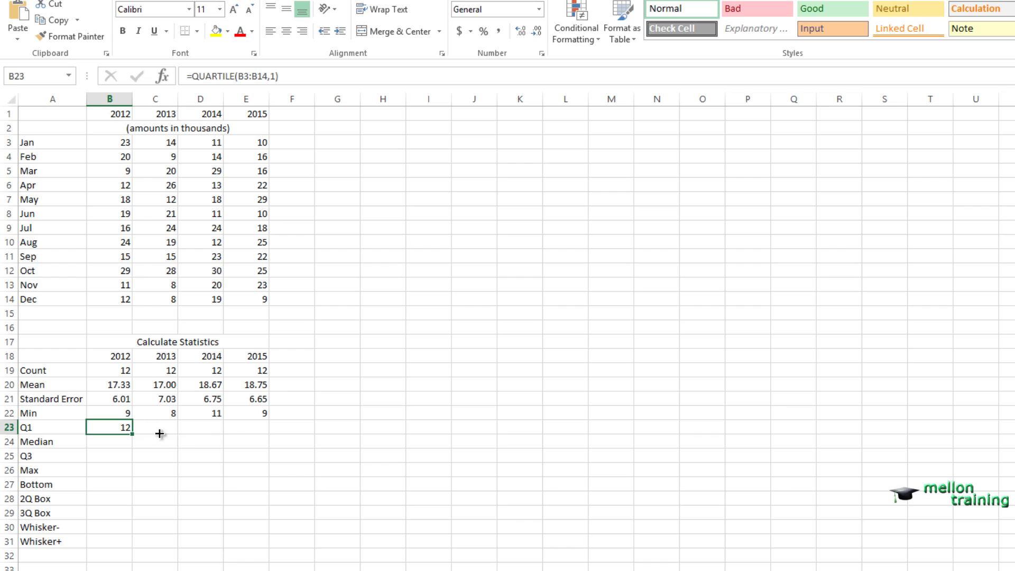
drag(133, 434, 267, 438)
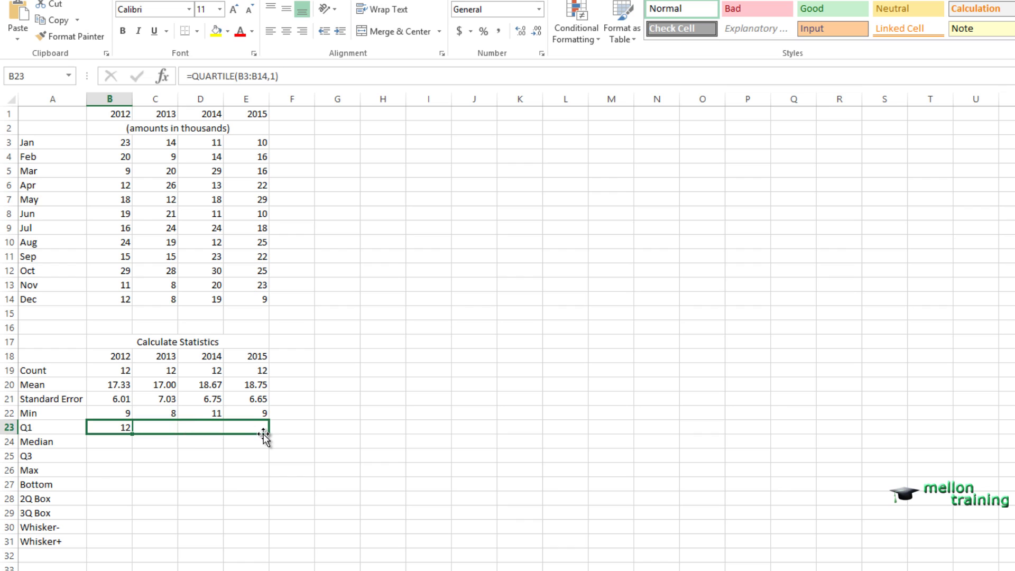
click(295, 425)
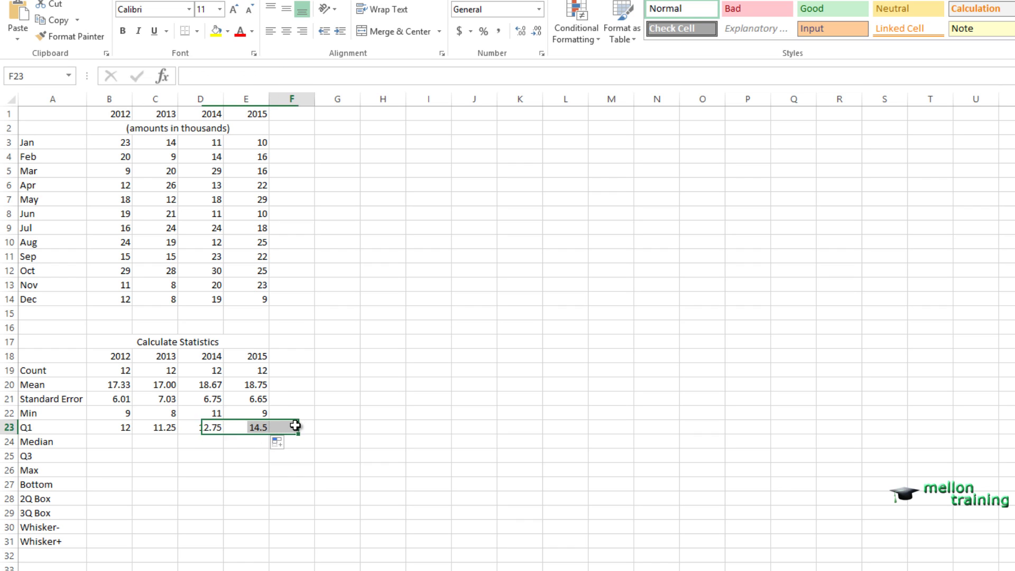
- Enter =MEDIAN(B3:B14) in B24 and fill it across to E24, giving 17, 17, 18.5, 20
click(107, 441)
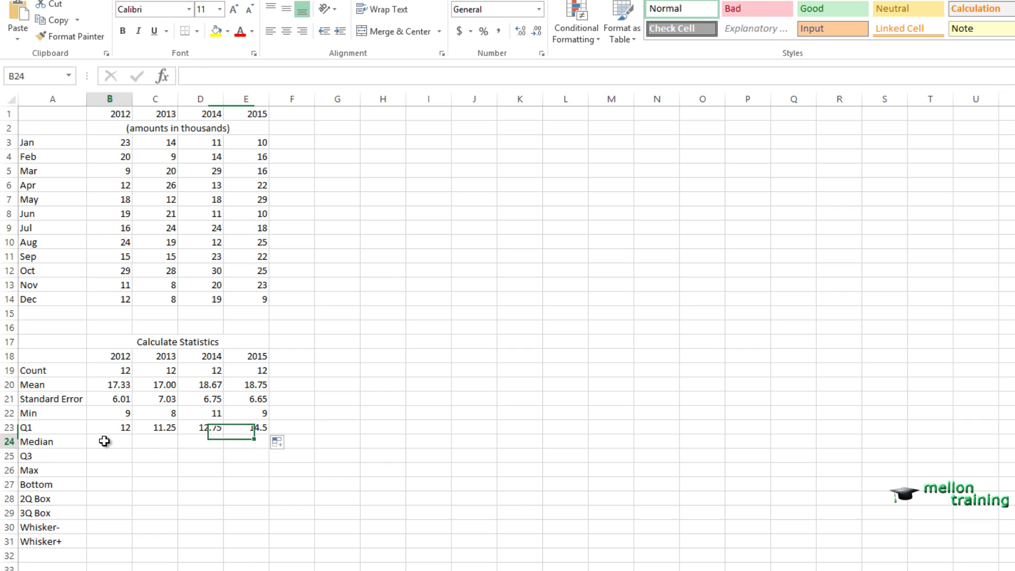
text(=)
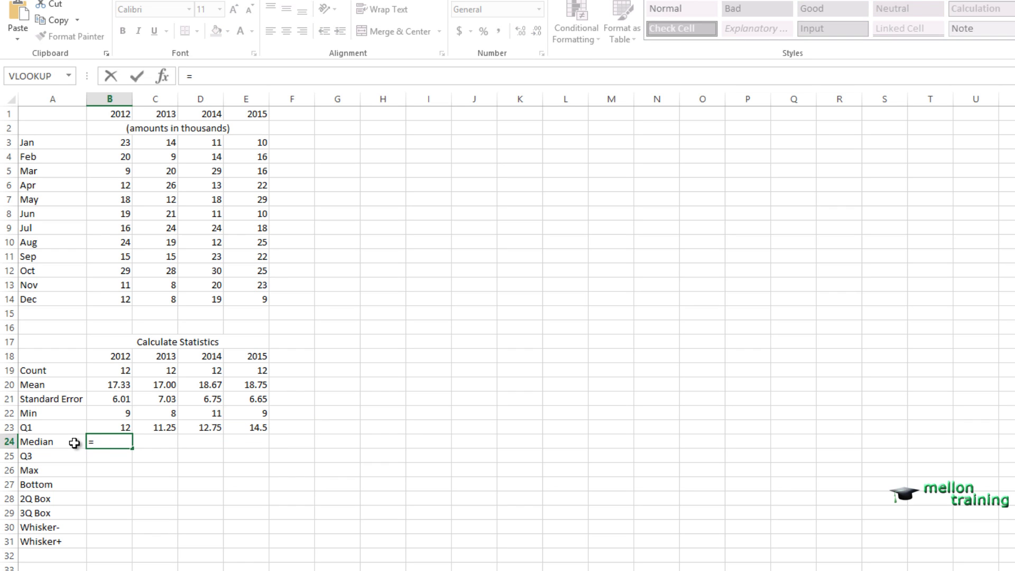
text(MEDIAN()
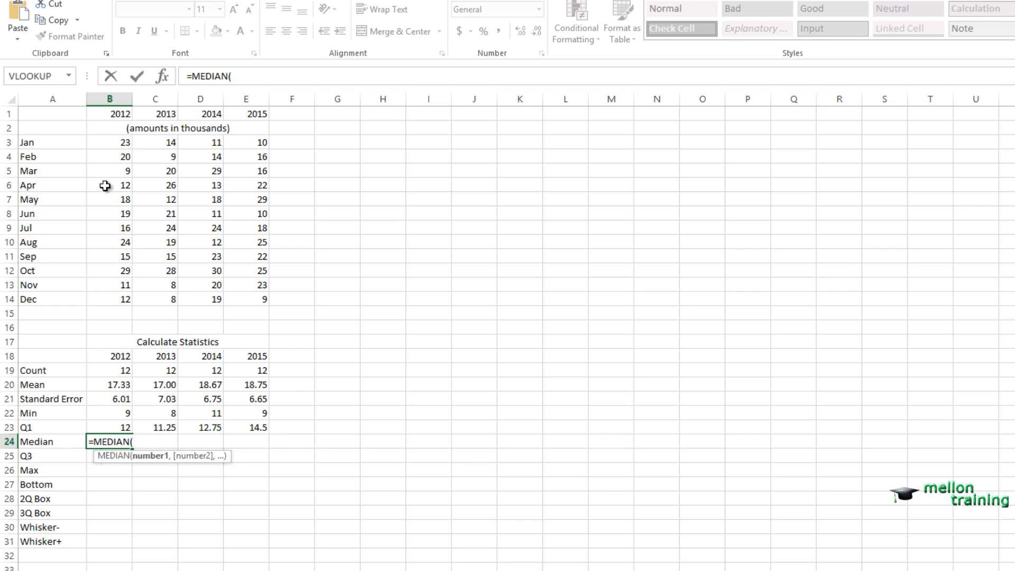
drag(110, 142, 117, 301)
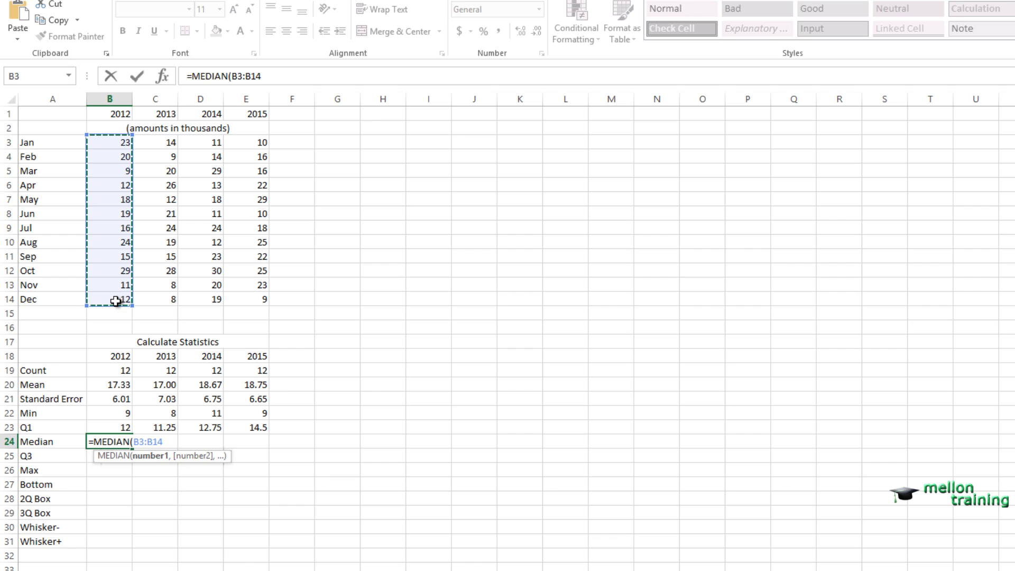
key(Return)
key(Up)
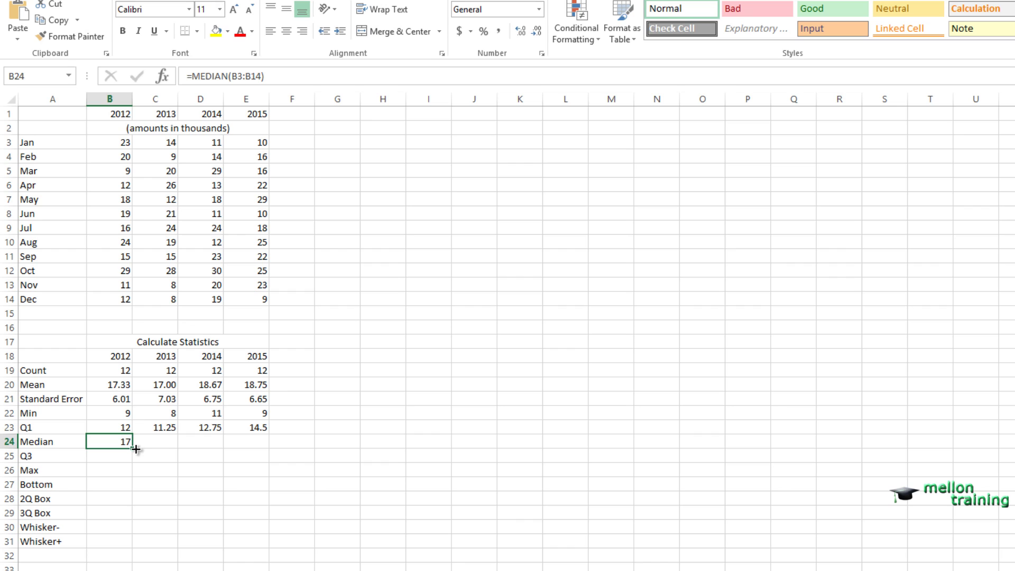
drag(136, 449, 267, 445)
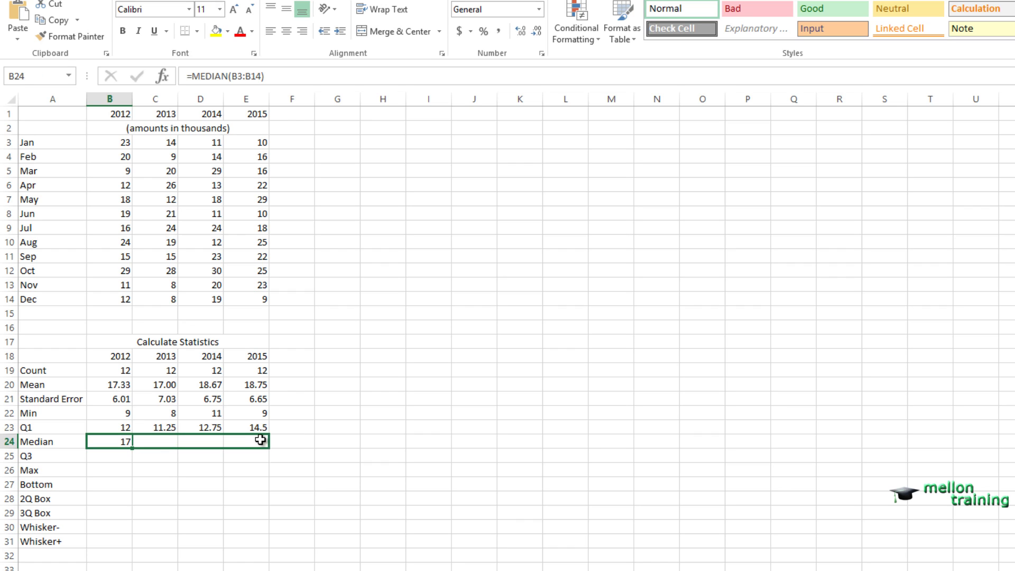
- Enter =QUARTILE(B3:B14,3) in B25 and fill it across to E25, giving 20.75, 21.75, 23.25, 23.5
click(111, 456)
text(=)
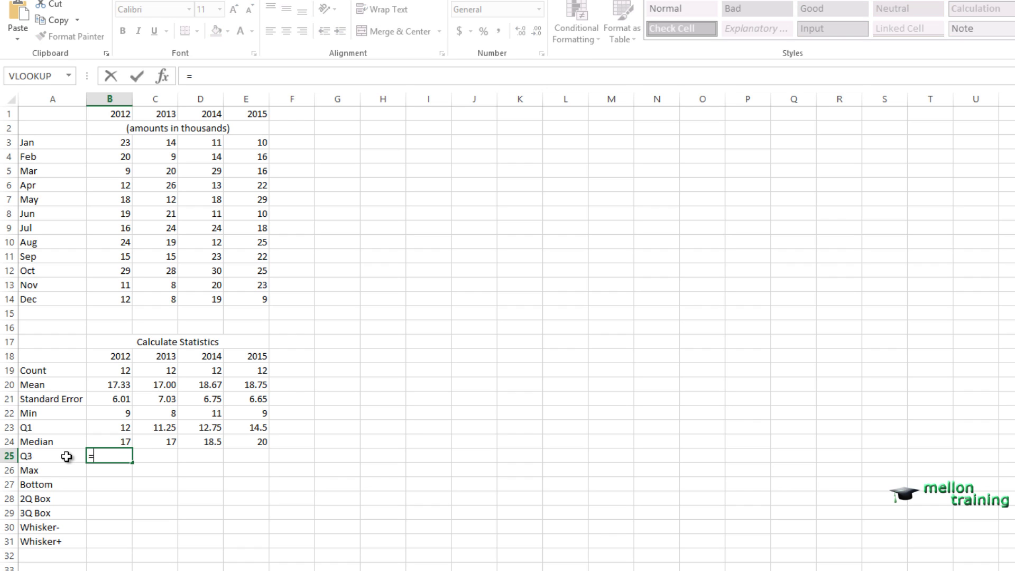
text(QU)
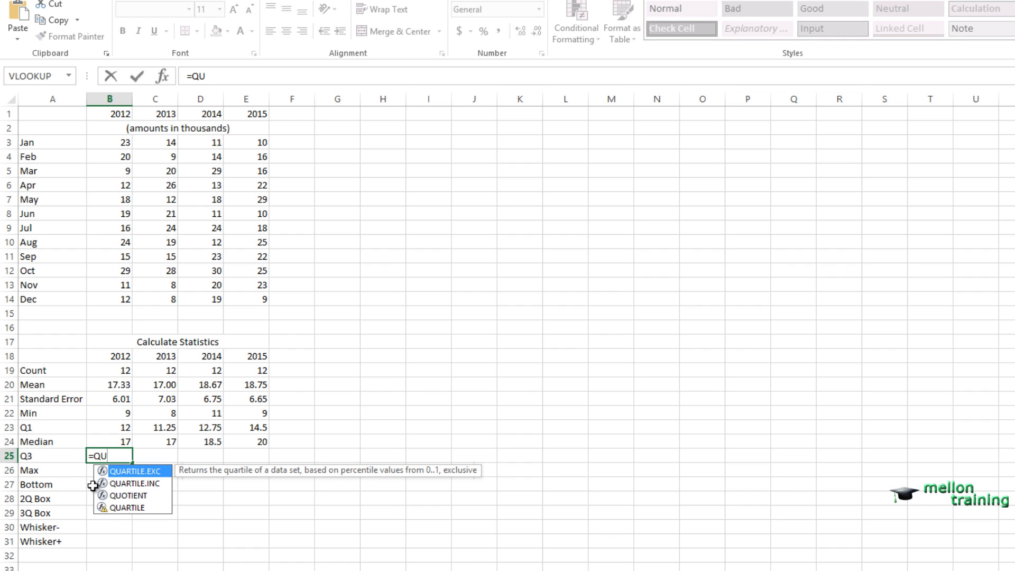
double_click(111, 509)
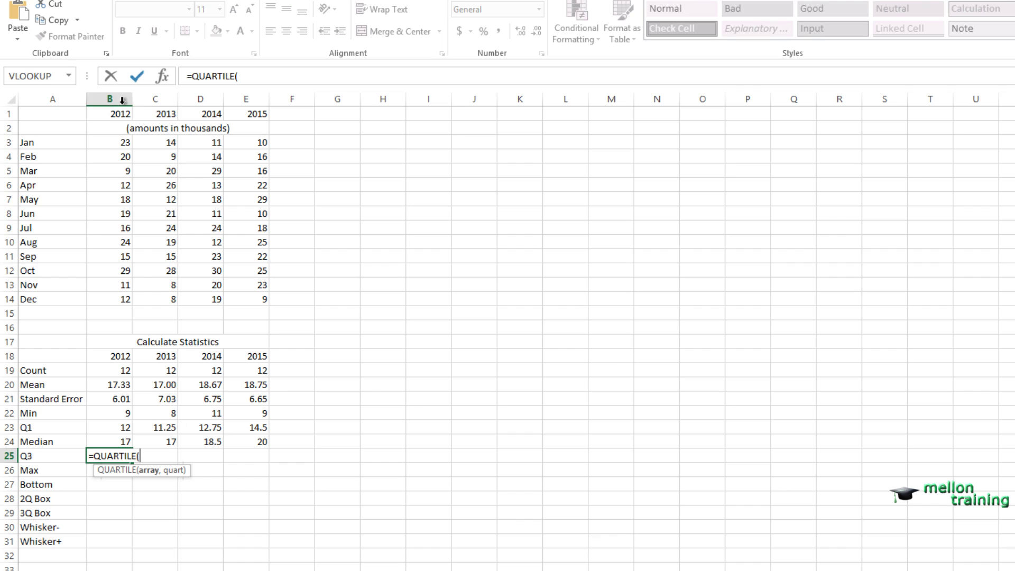
drag(112, 144, 118, 300)
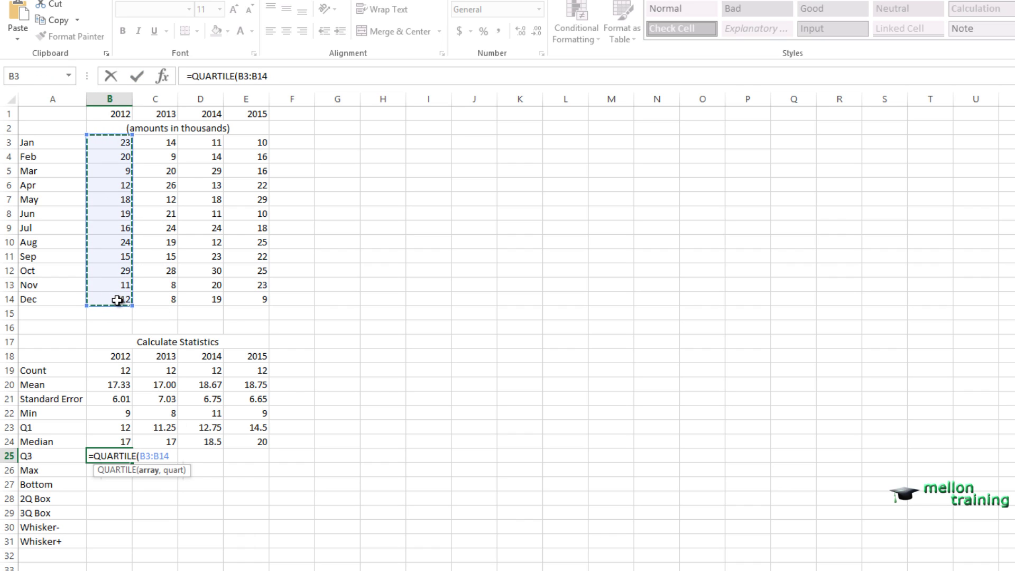
text(,3)
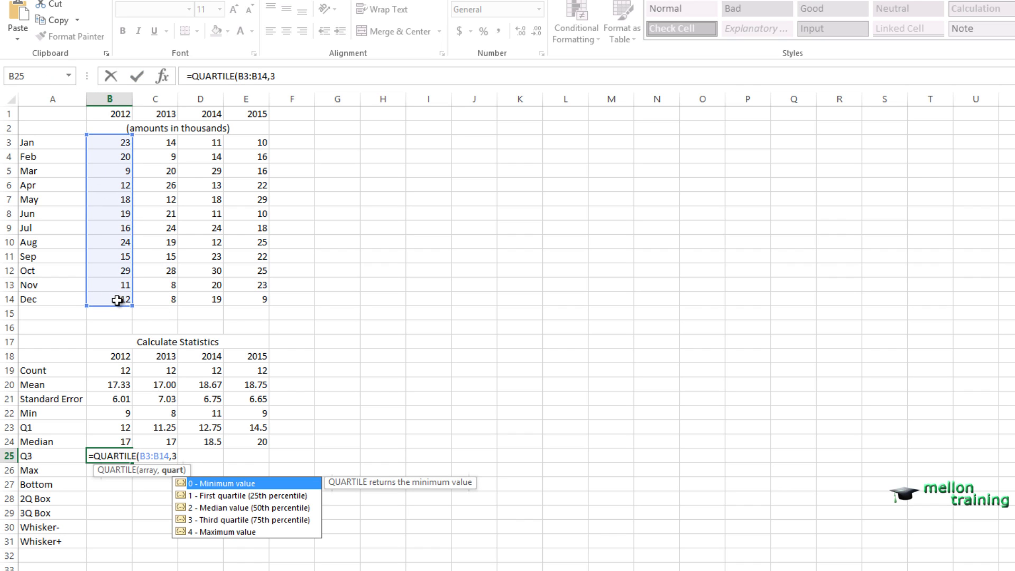
text())
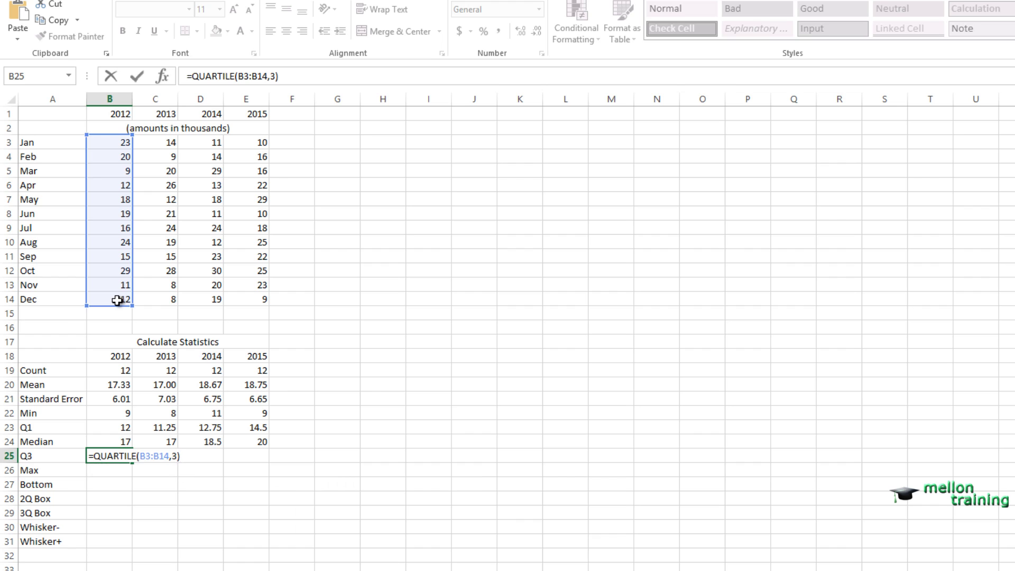
key(Return)
click(115, 456)
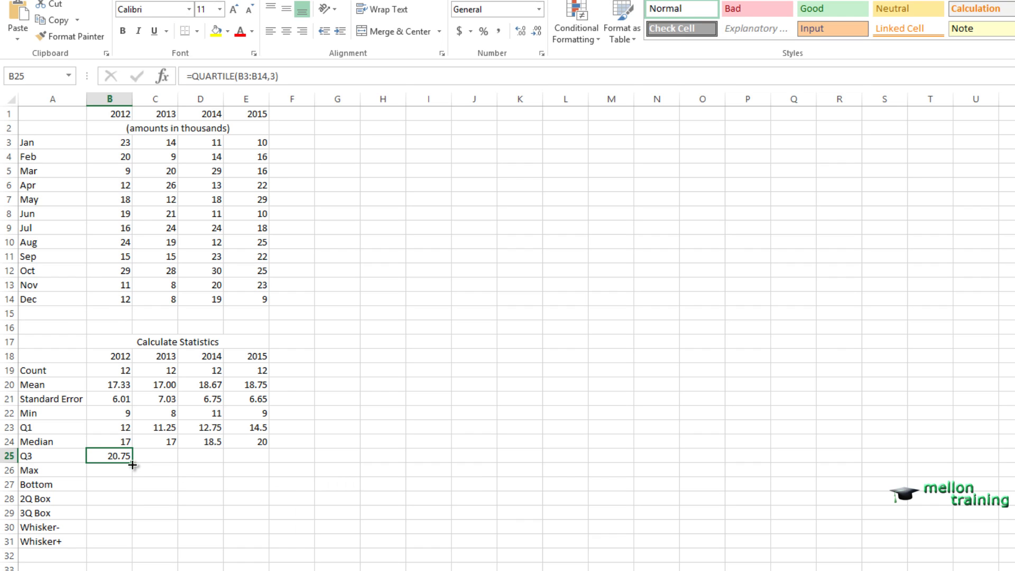
drag(133, 461, 259, 460)
click(297, 456)
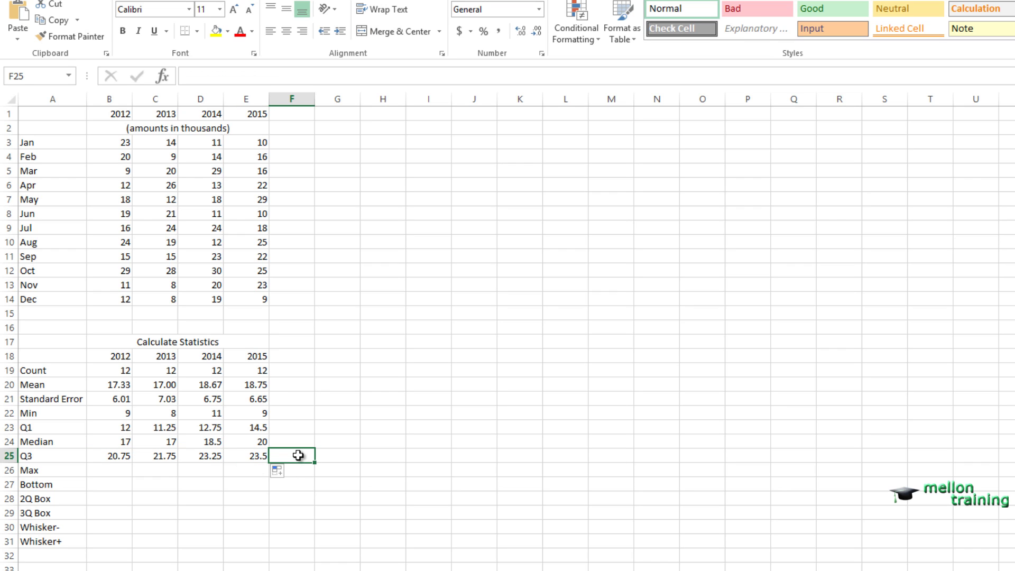
- Enter =MAX(B3:B14) in B26 and fill it across to E26, giving 29, 28, 30, 29
click(104, 469)
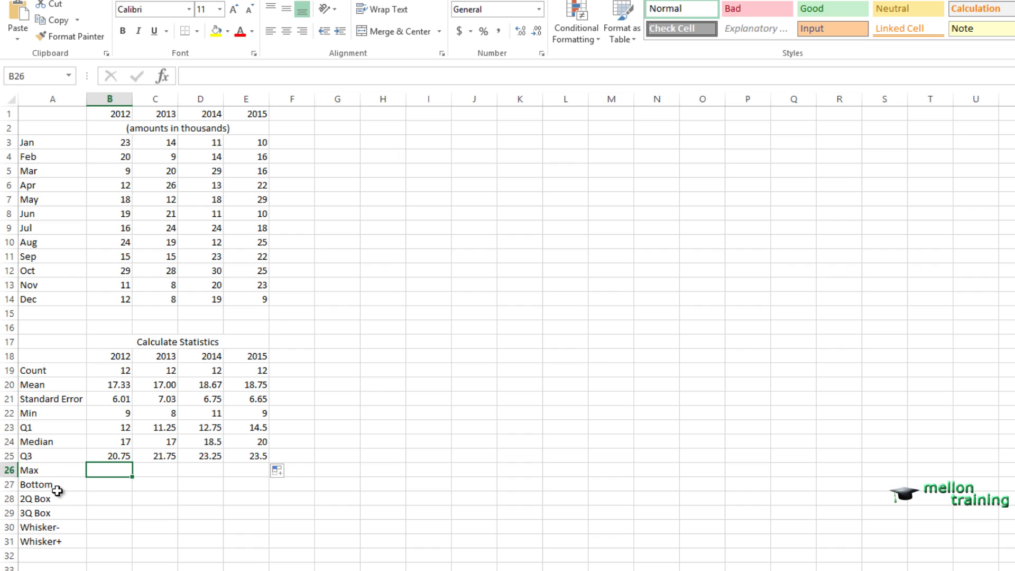
text(=M)
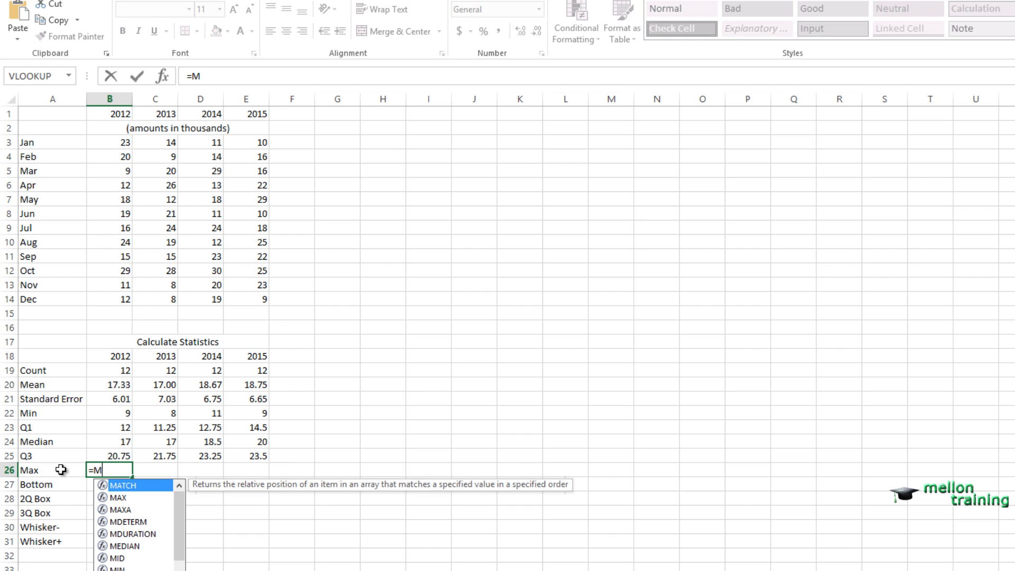
text(AX()
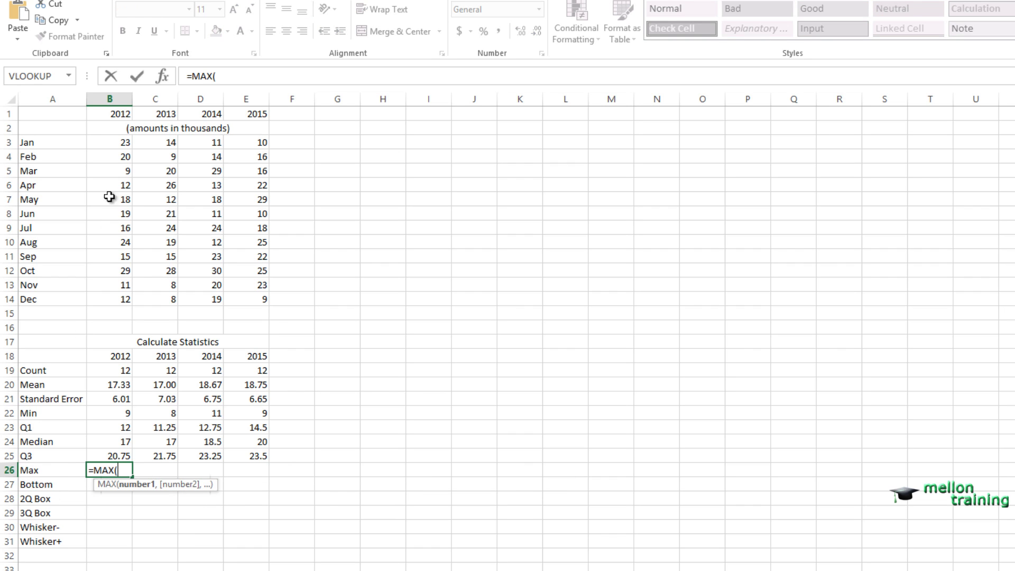
drag(112, 143, 116, 299)
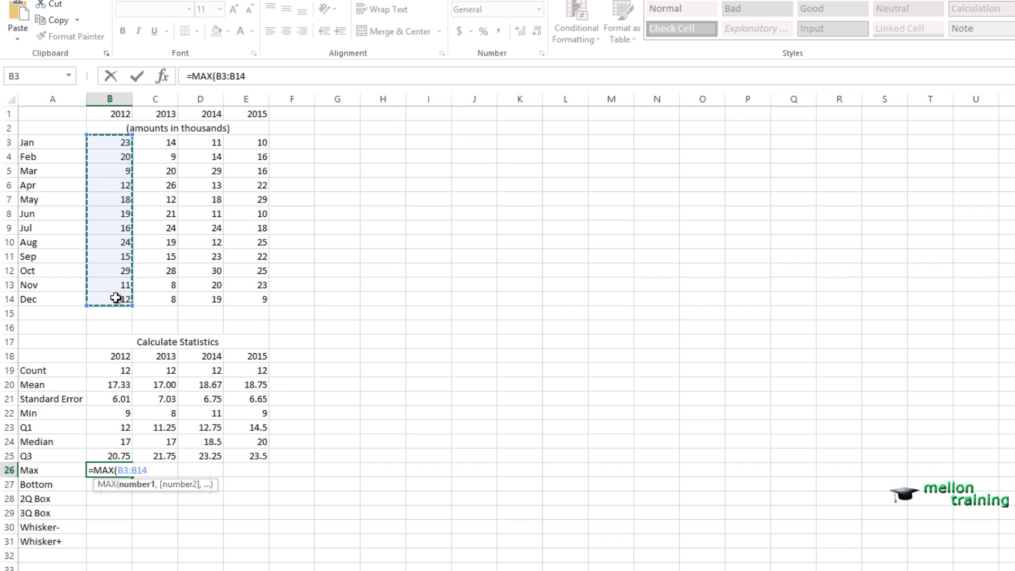
text())
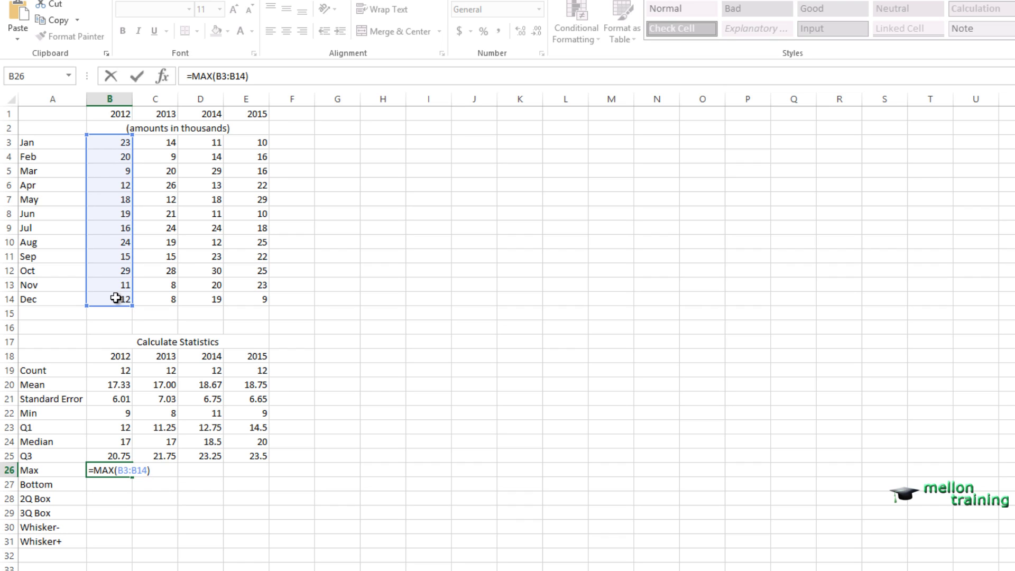
key(Return)
click(123, 471)
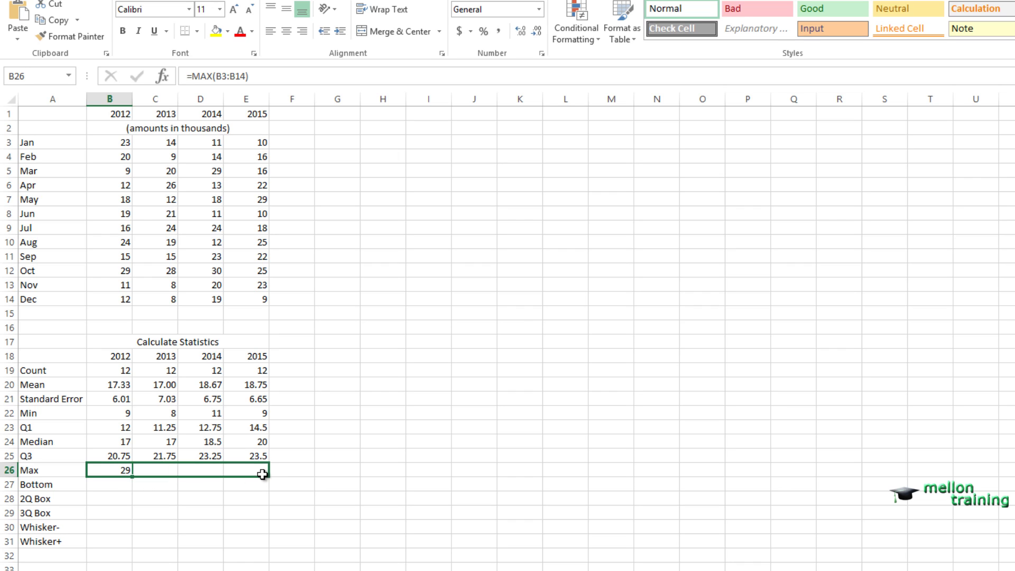
drag(136, 477, 266, 474)
click(283, 467)
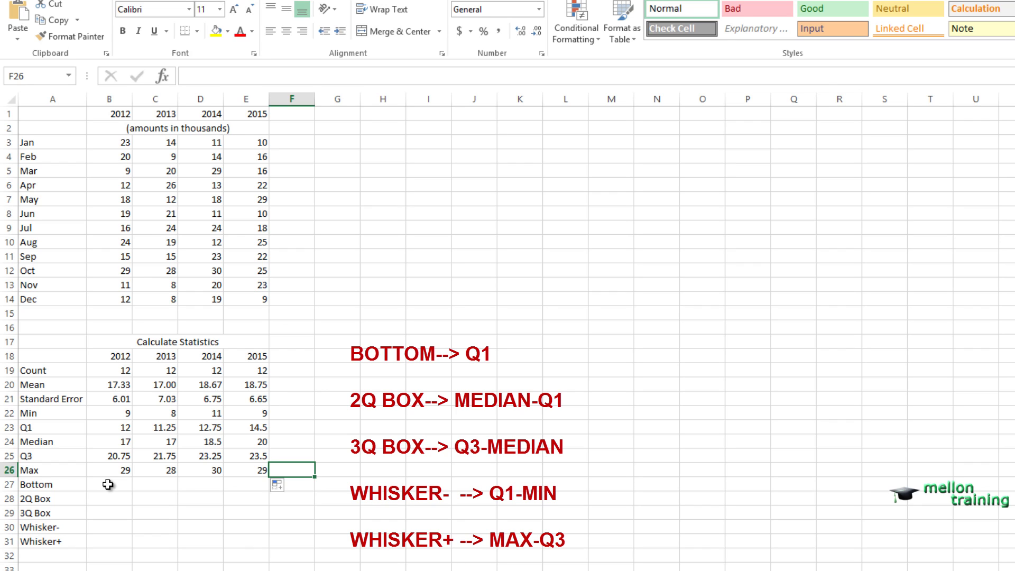
click(109, 484)
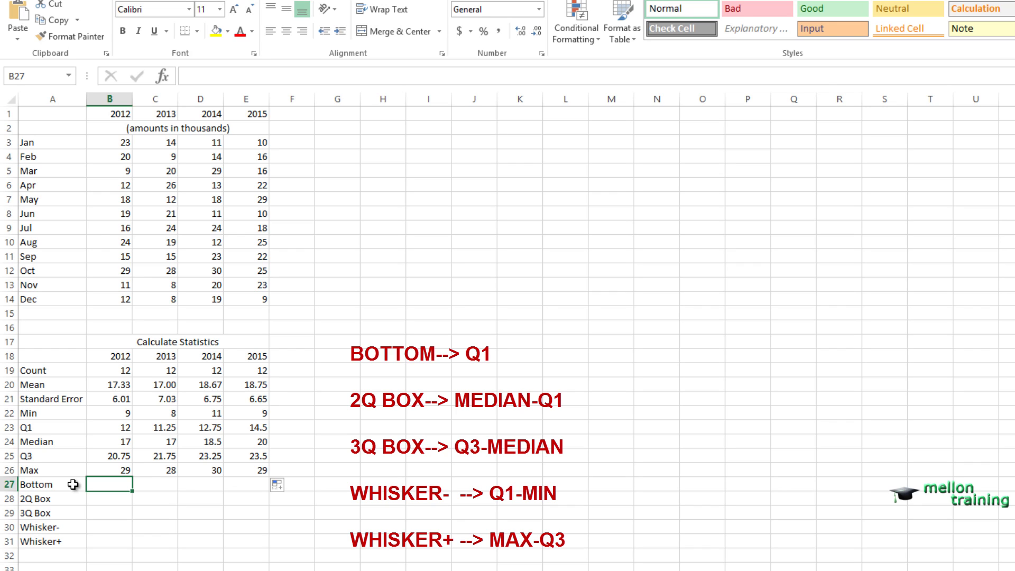
text(=)
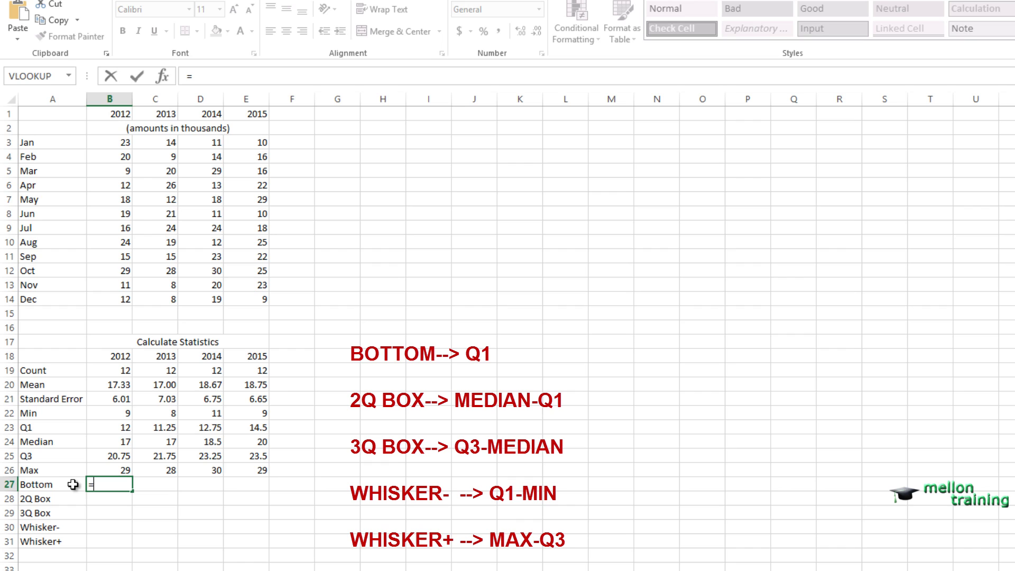
- Enter =B23 in B27 and fill it across to E27 so Bottom repeats each year's Q1
click(115, 426)
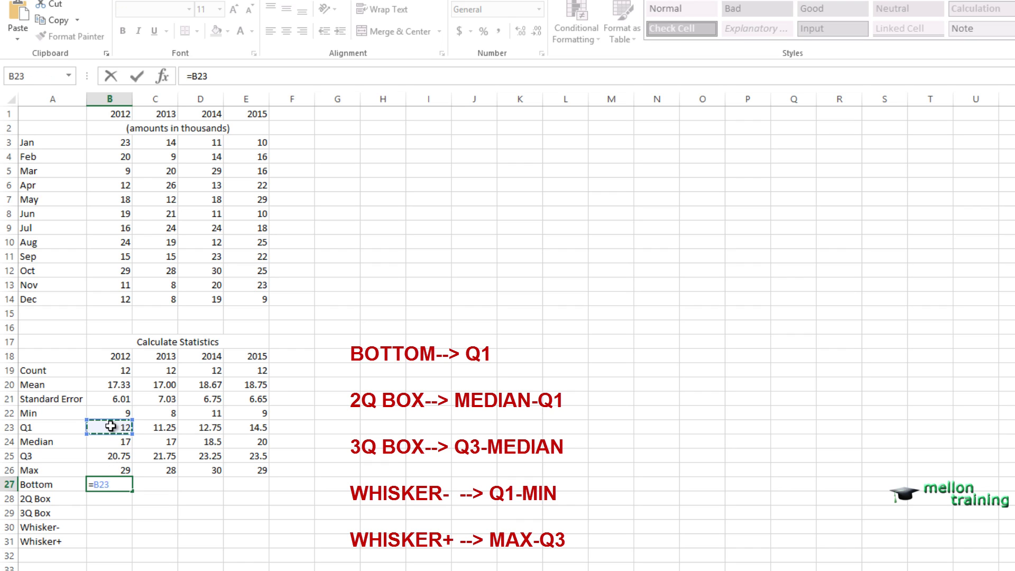
key(Return)
click(118, 483)
drag(132, 490, 263, 492)
click(291, 484)
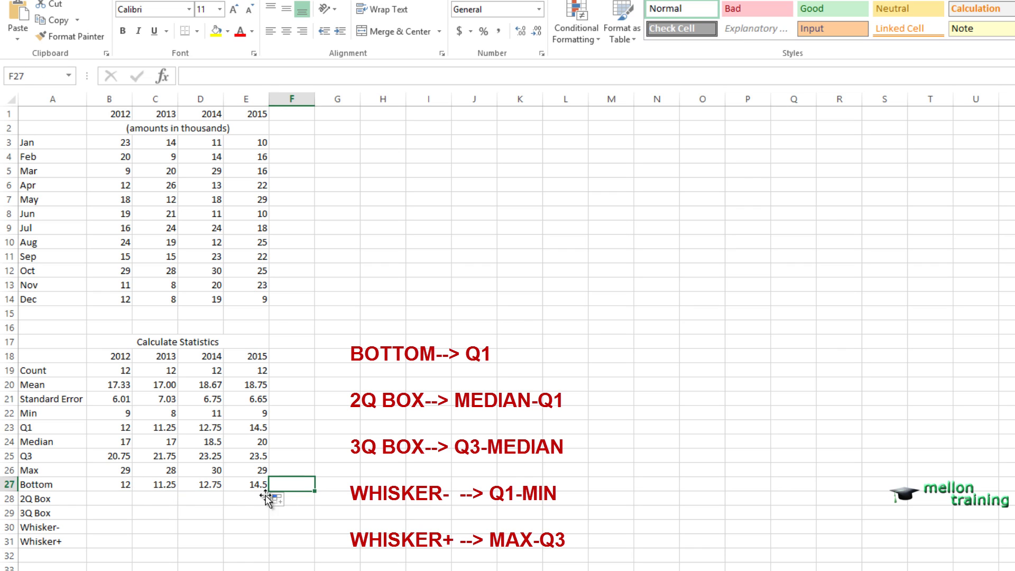
click(109, 500)
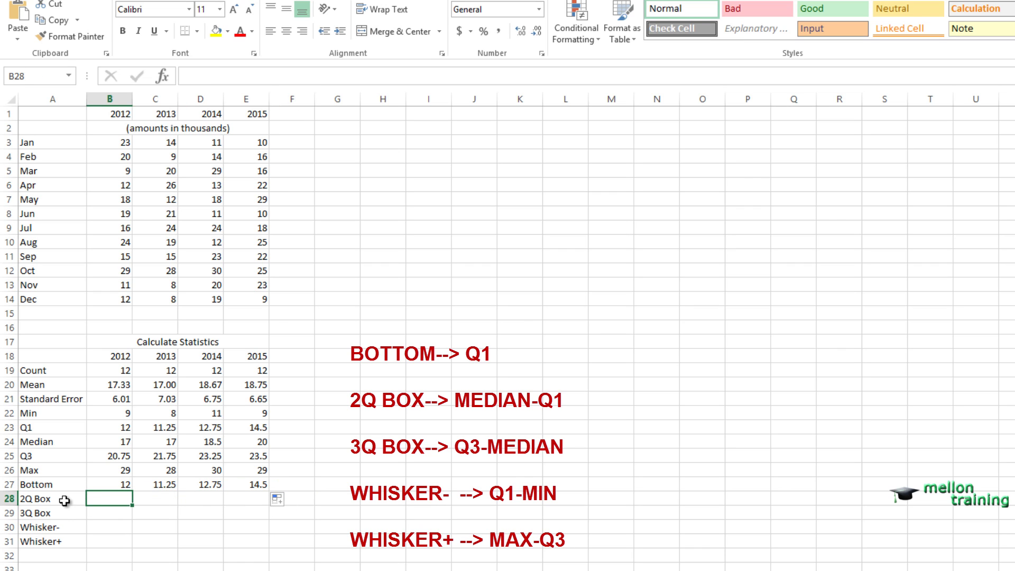
text(=B24-)
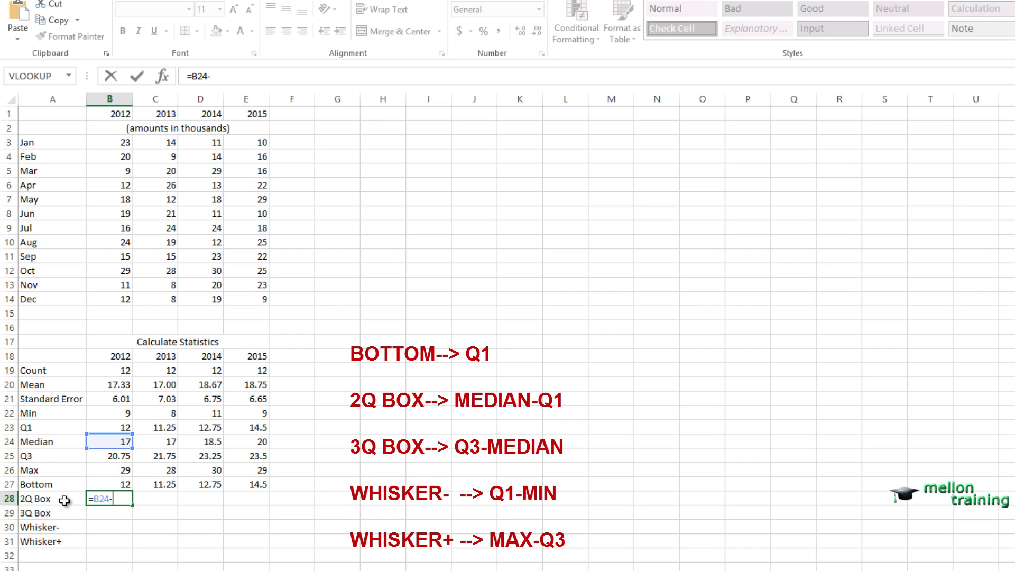
text(B23)
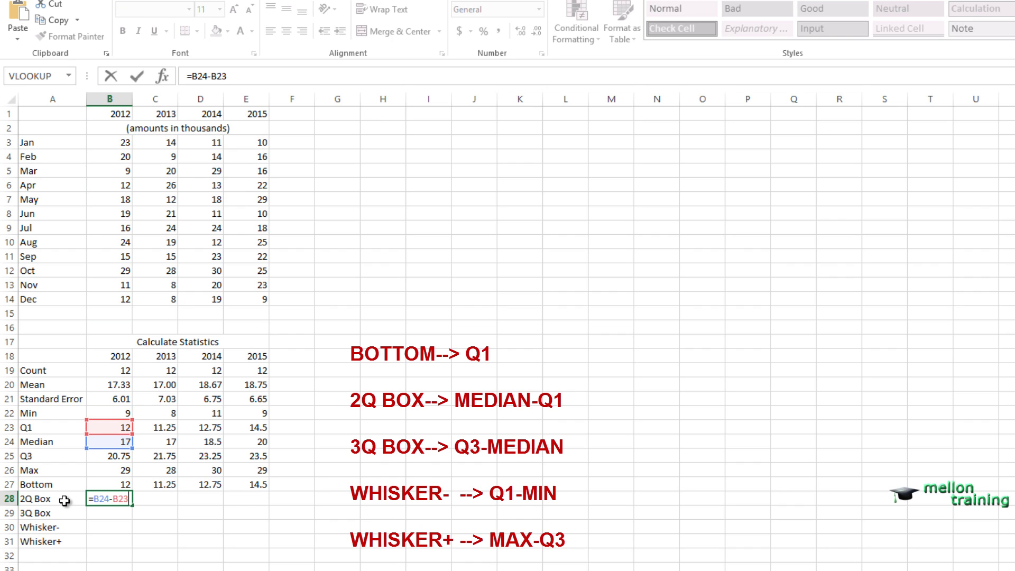
- Fill the 2Q Box row with =B24-B23 and the 3Q Box row with =B25-B24 across to column E
key(Return)
click(128, 502)
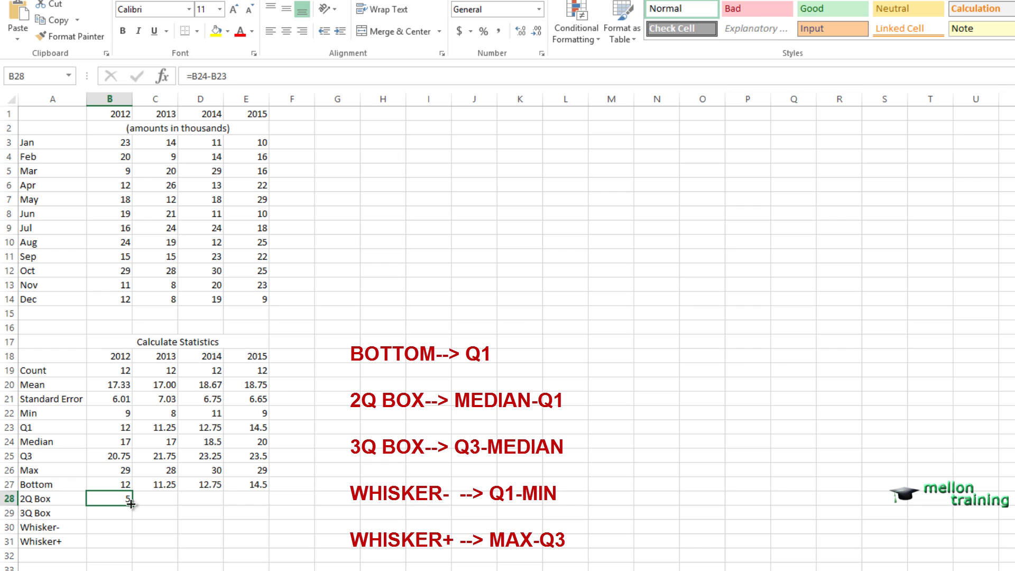
drag(132, 505, 266, 505)
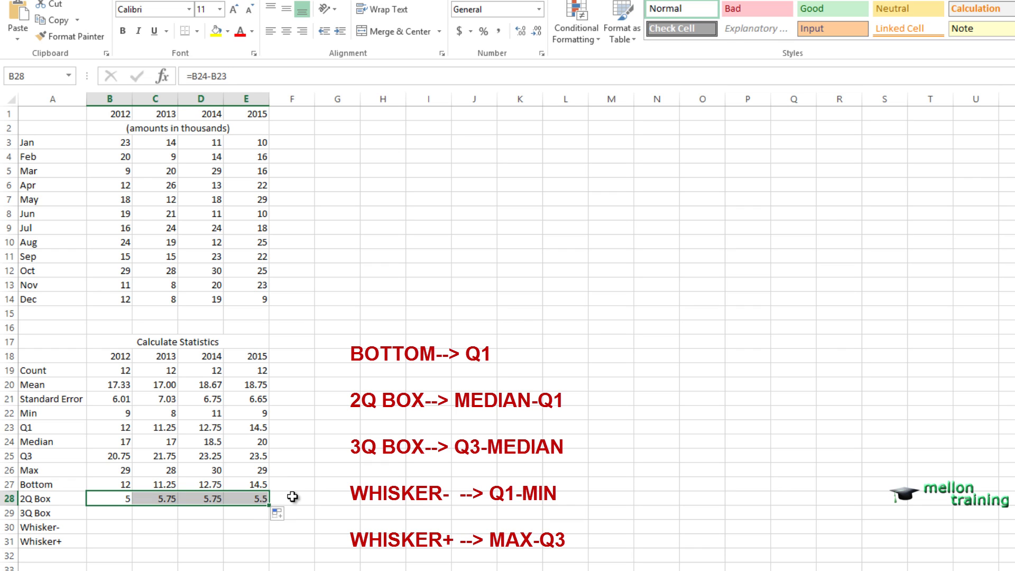
click(290, 497)
click(120, 516)
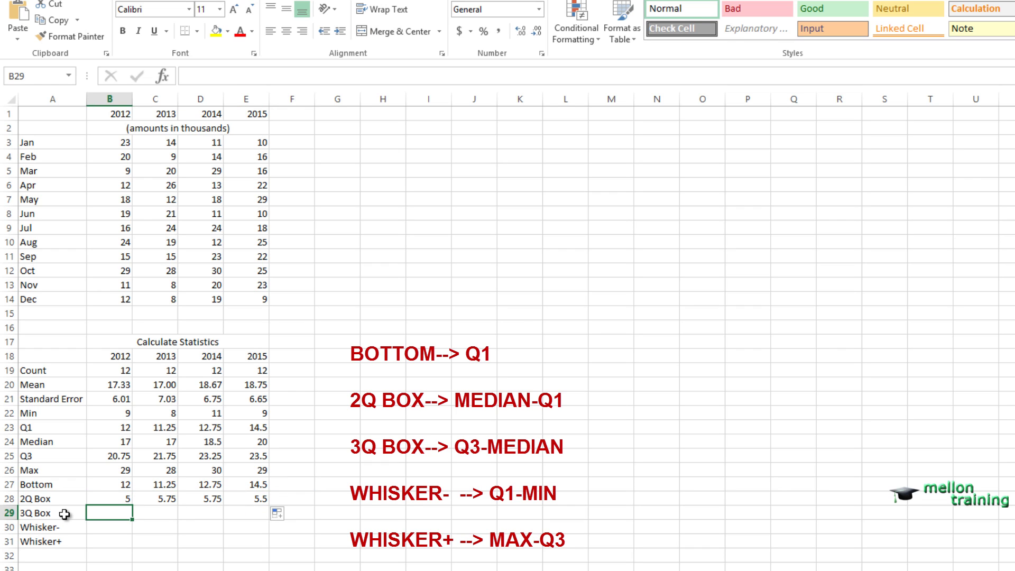
text(=B)
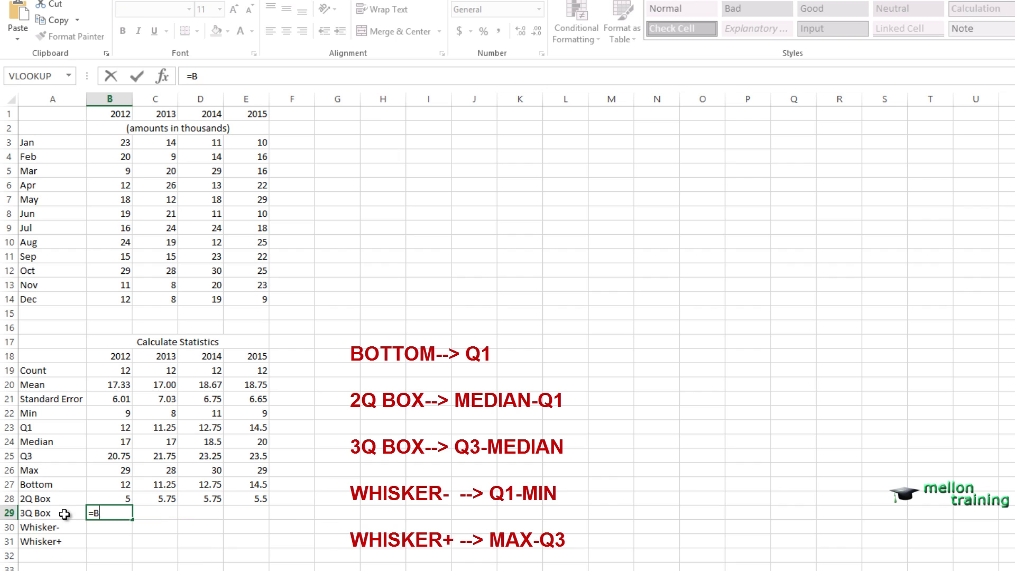
text(25-B2)
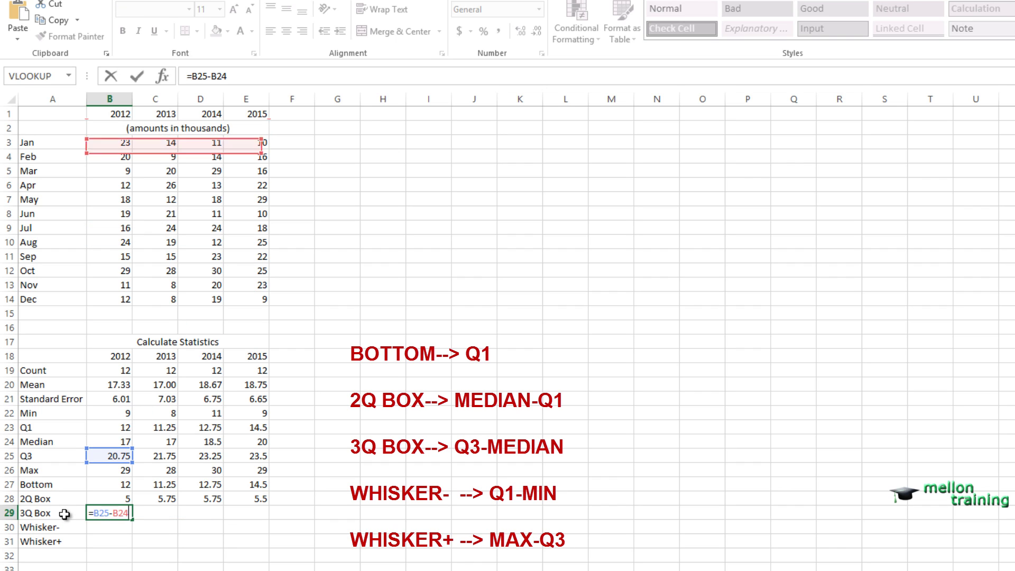
text(4)
key(Return)
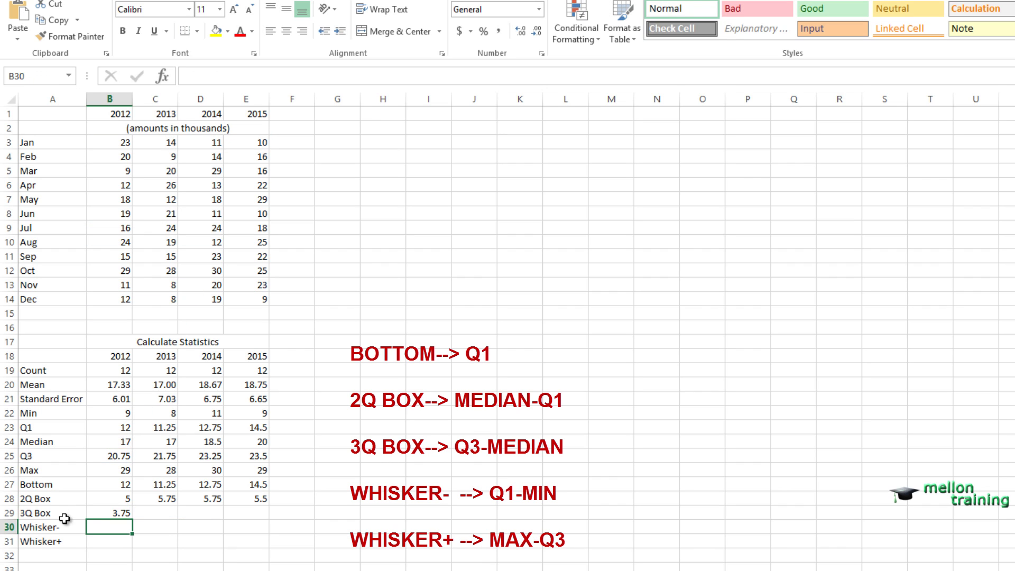
click(106, 511)
drag(133, 520, 270, 519)
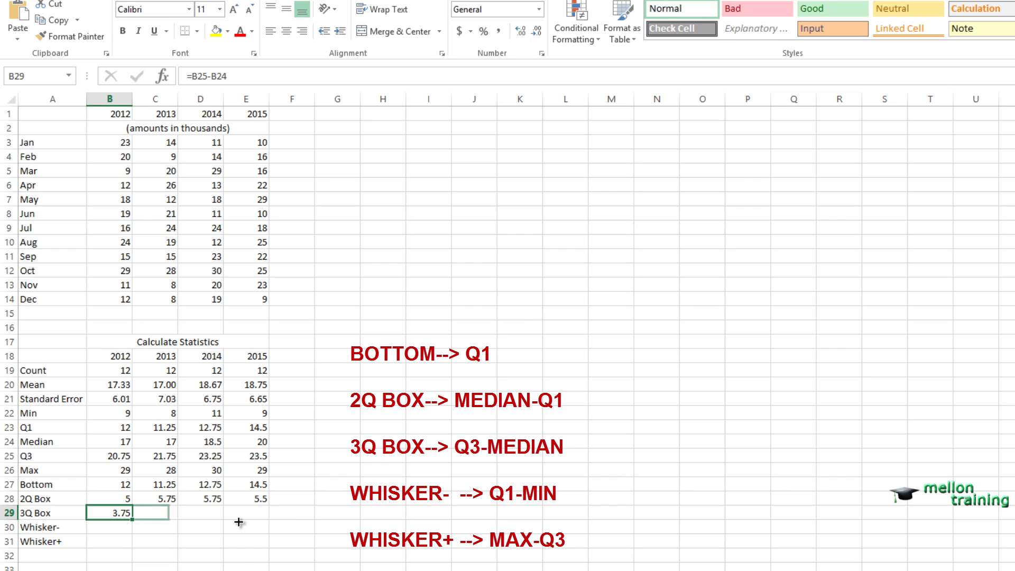
- Fill the Whisker- row with =B23-B22 and the Whisker+ row with =B26-B25 across to column E
click(127, 527)
text(=)
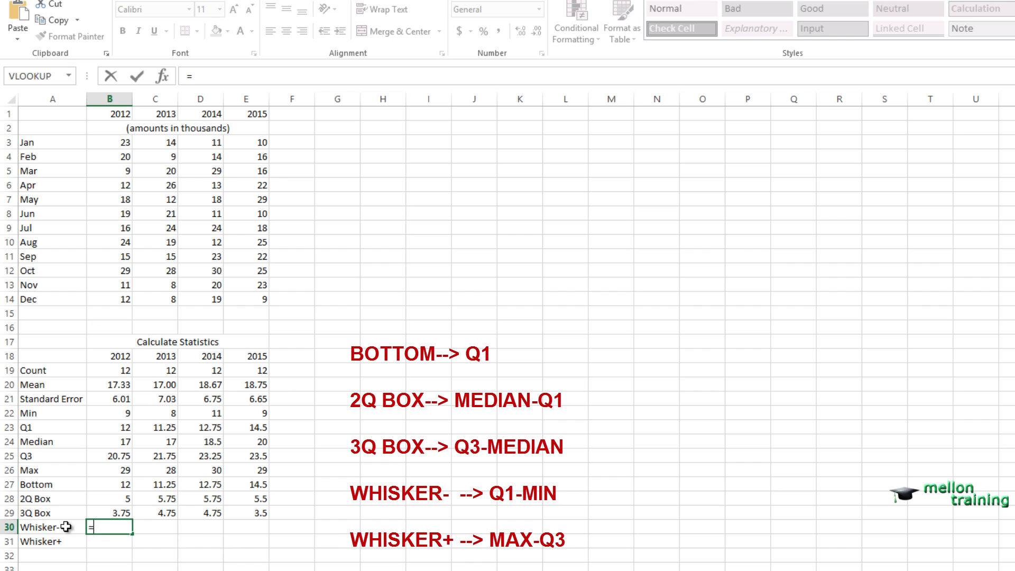
text(B230)
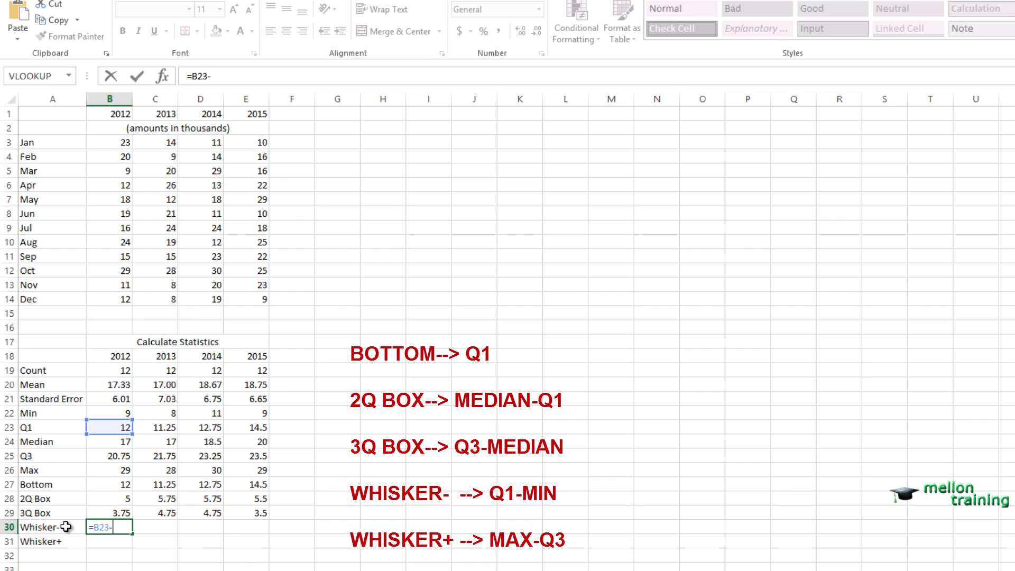
text(-B22)
key(ctrl+Return)
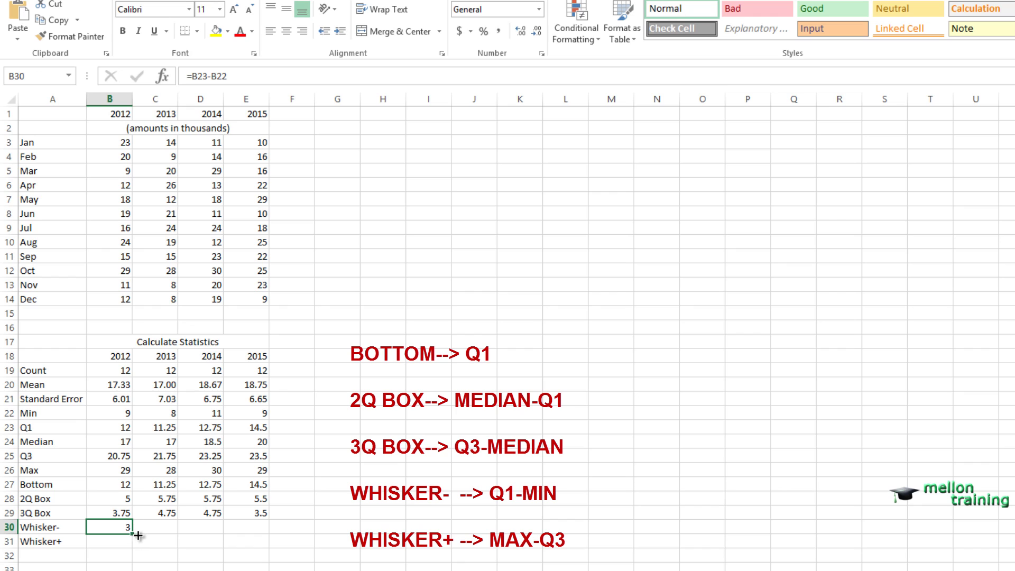
drag(137, 535, 293, 533)
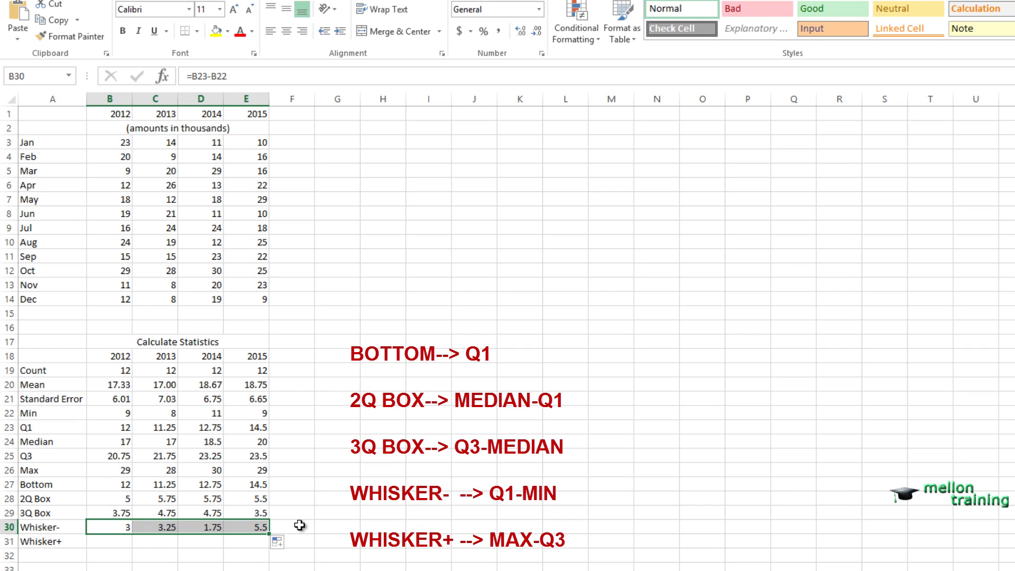
click(107, 543)
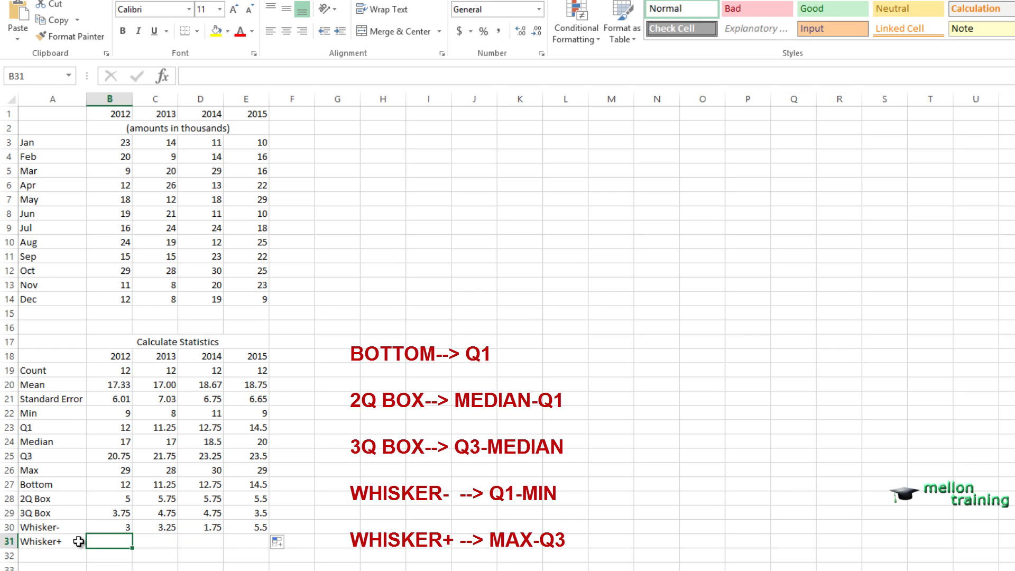
text(=B2)
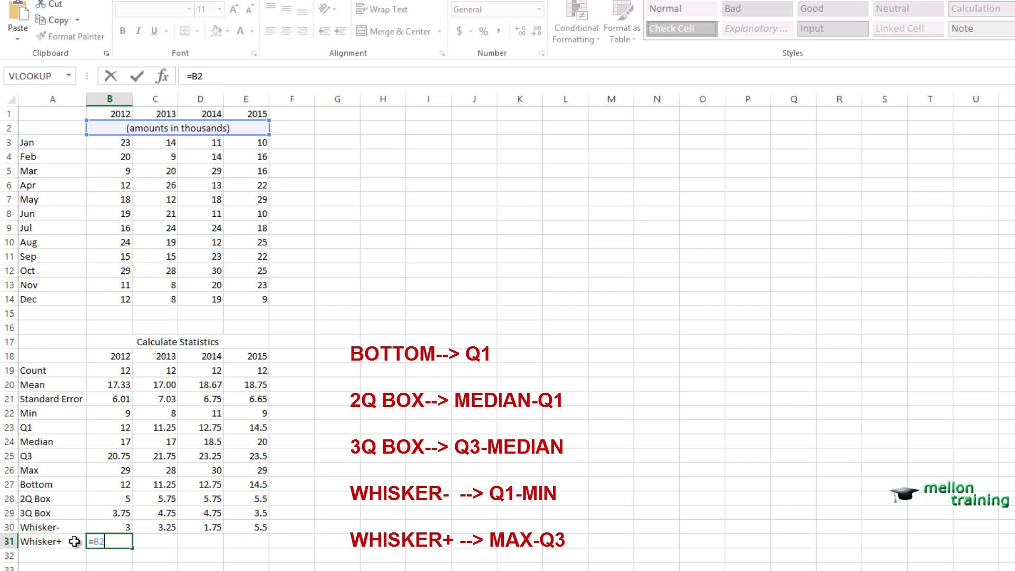
text(6-B25)
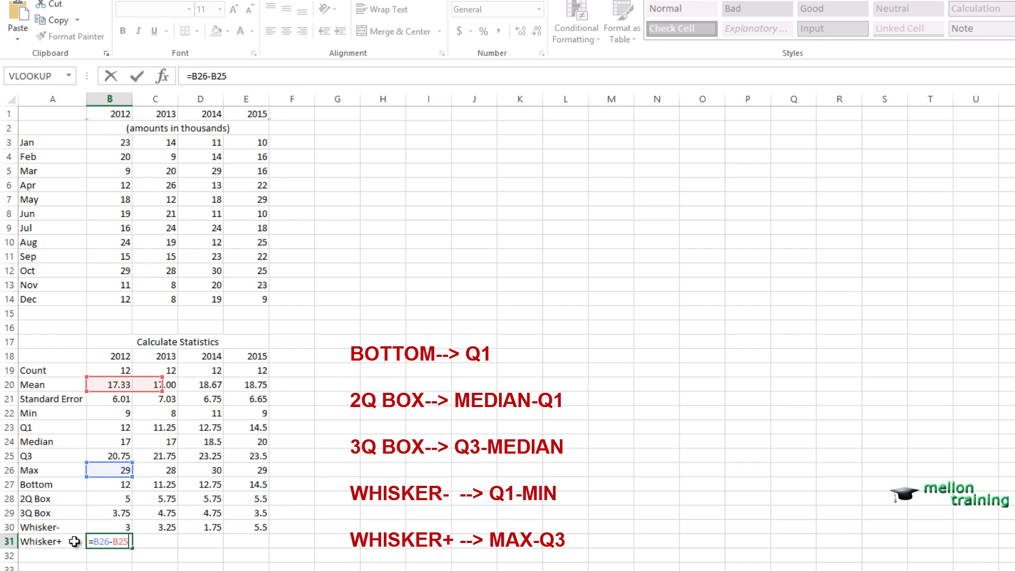
key(Return)
key(Up)
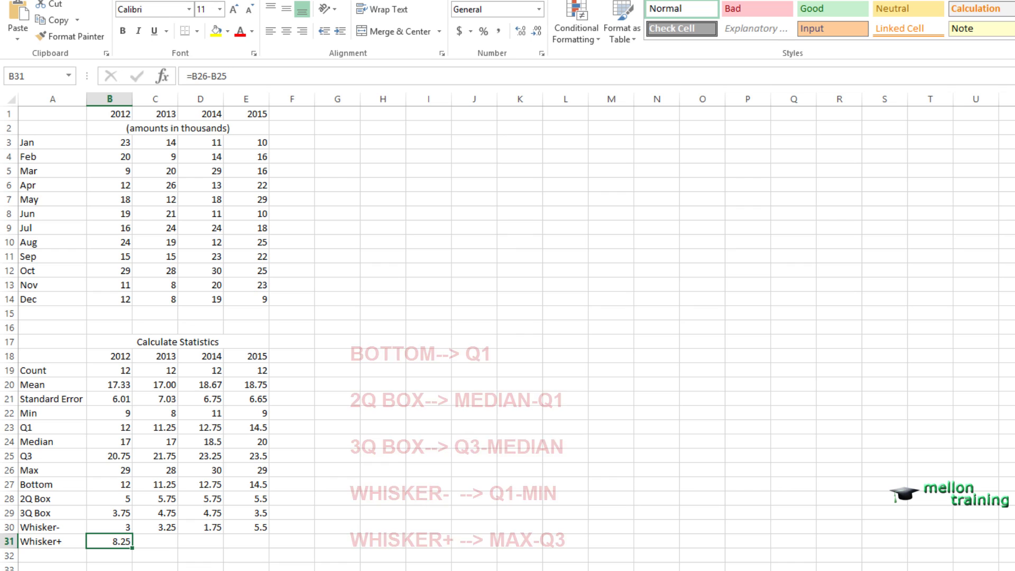
drag(144, 548, 270, 546)
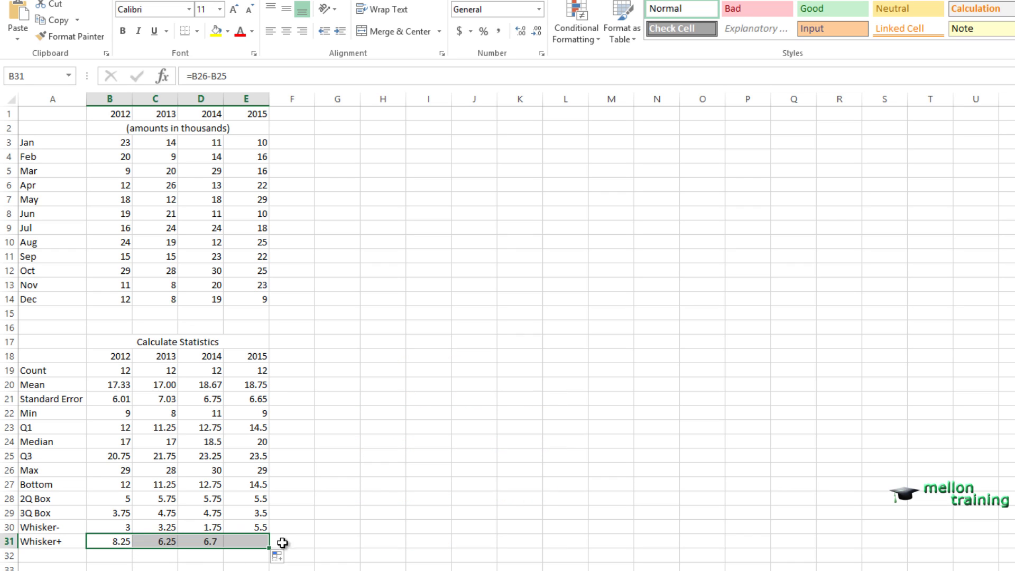
click(298, 541)
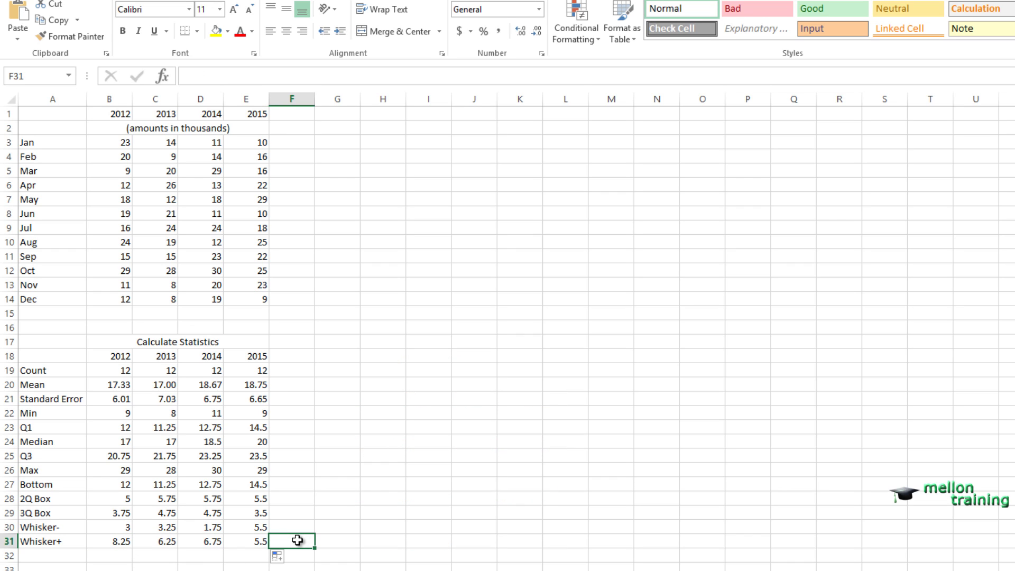
- Select the year headers with the Bottom, 2Q Box and 3Q Box rows and insert a stacked column chart
click(300, 540)
drag(36, 356, 250, 363)
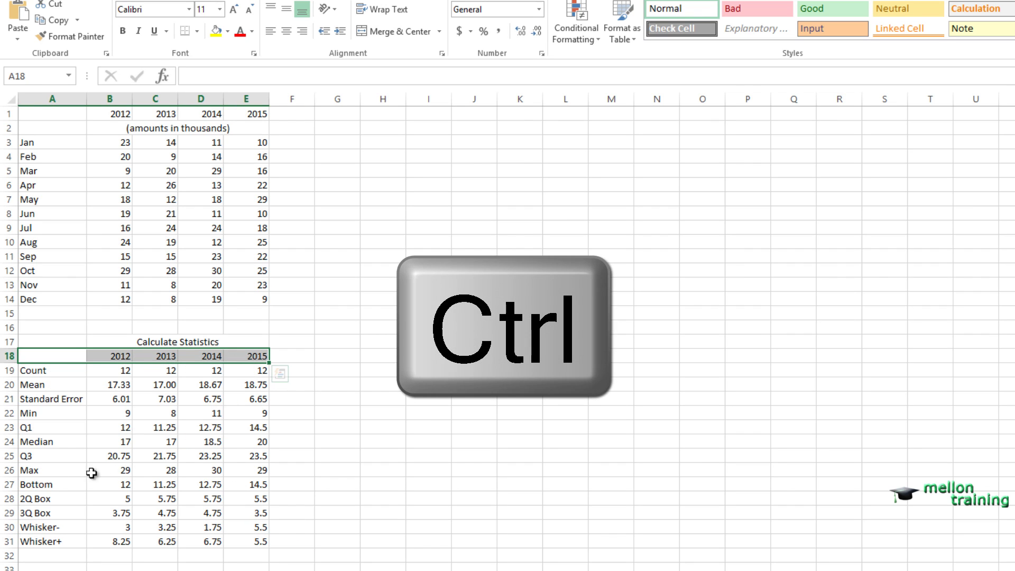
drag(33, 484, 252, 510)
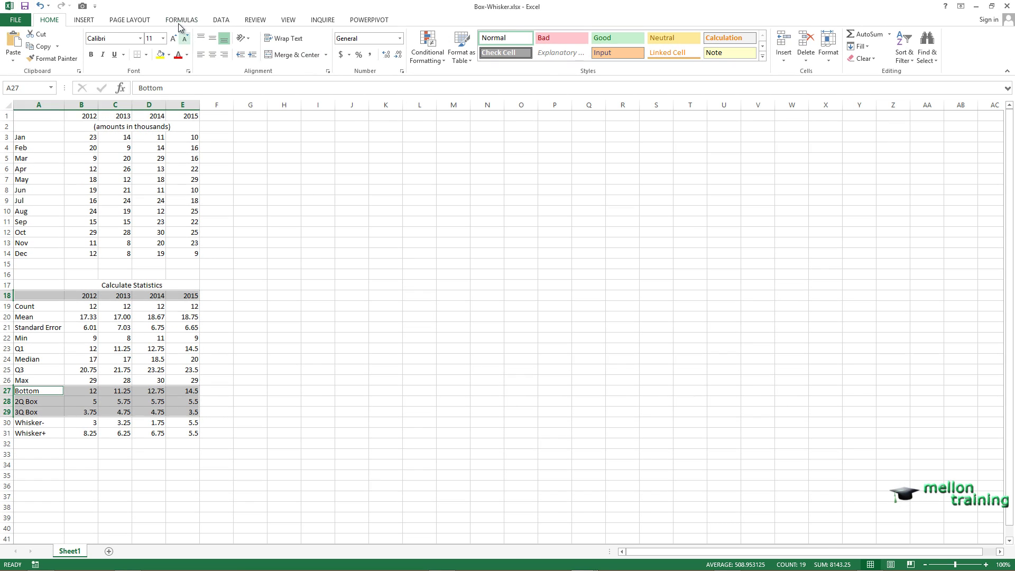
click(86, 19)
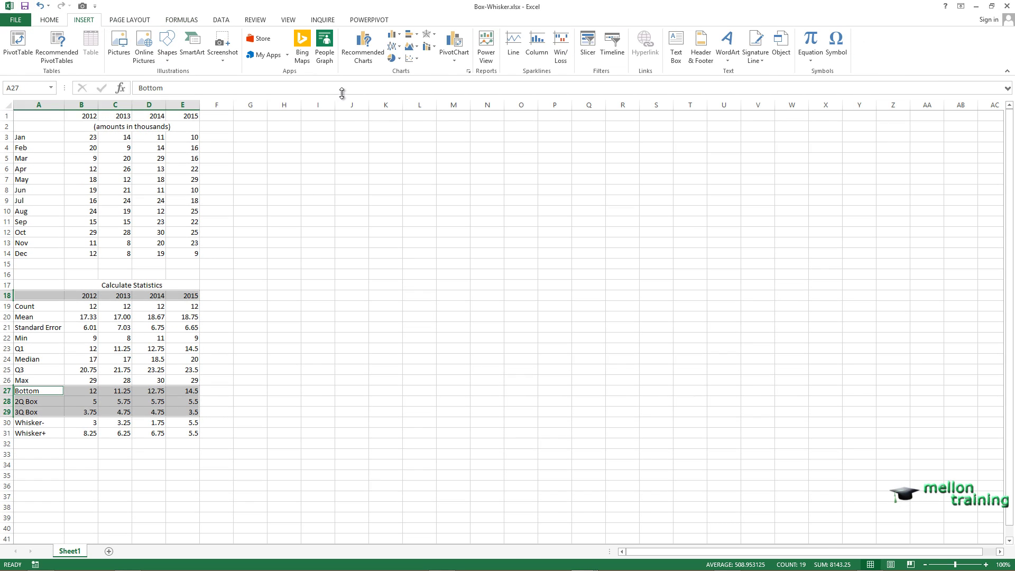
click(356, 61)
click(215, 234)
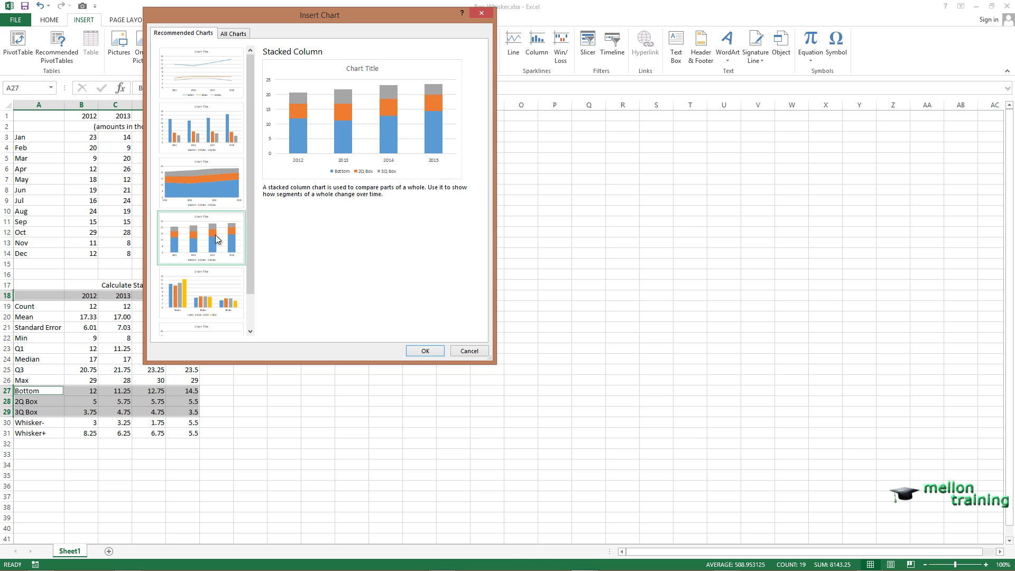
- Move the stacked column chart beside the data, enlarge it, and delete the horizontal gridlines
click(426, 352)
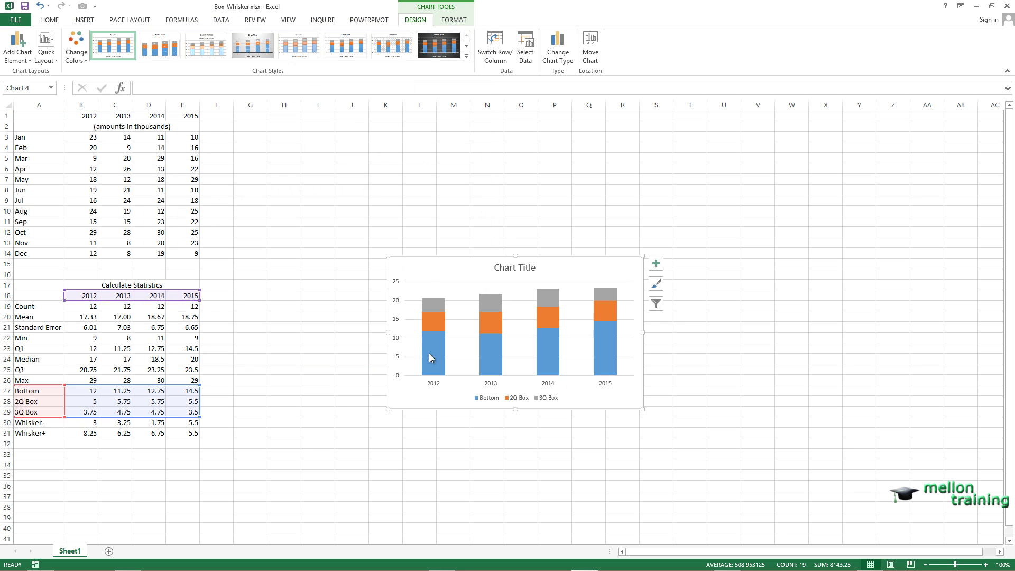
drag(430, 256, 276, 195)
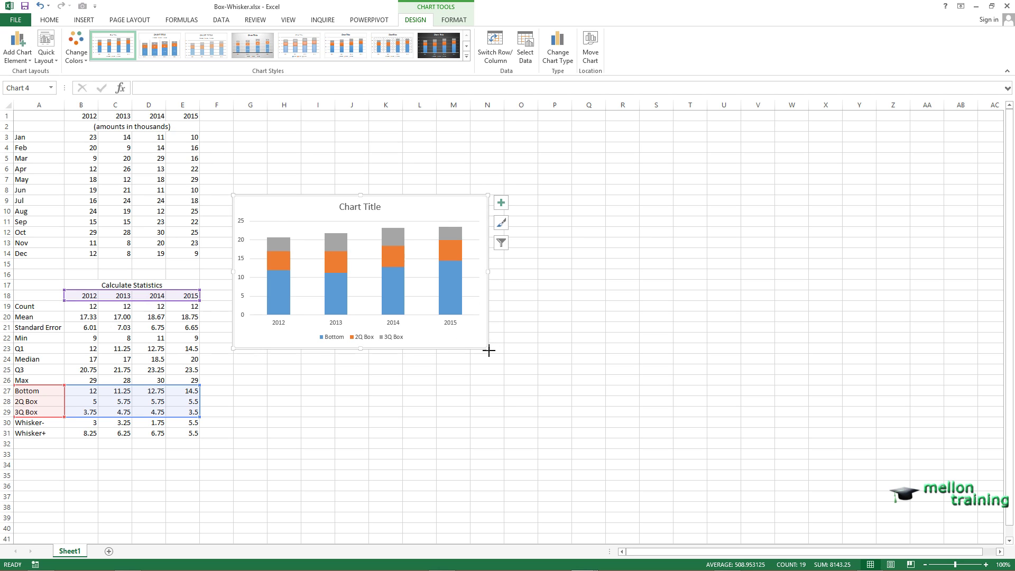
drag(488, 350, 640, 431)
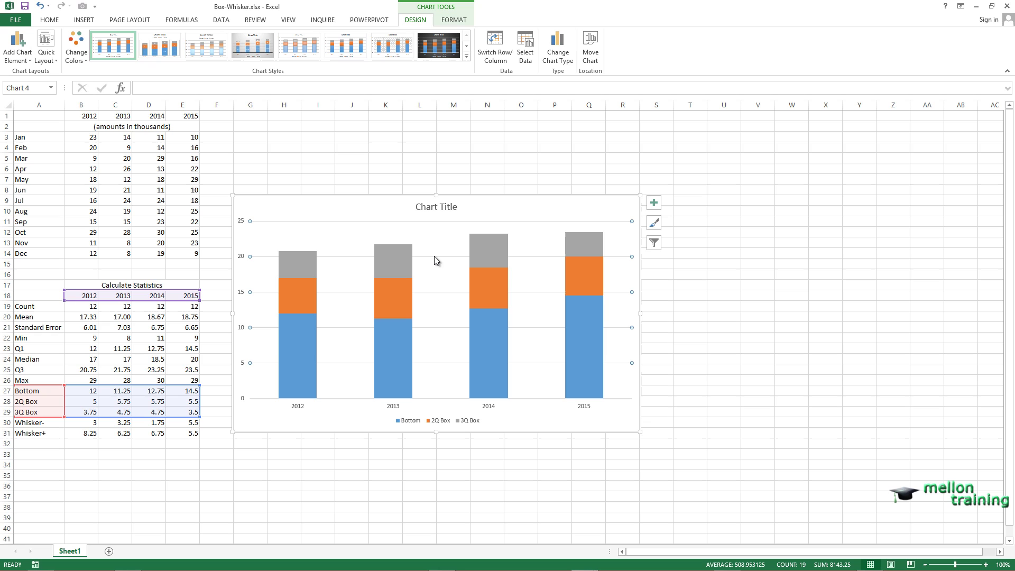
key(Delete)
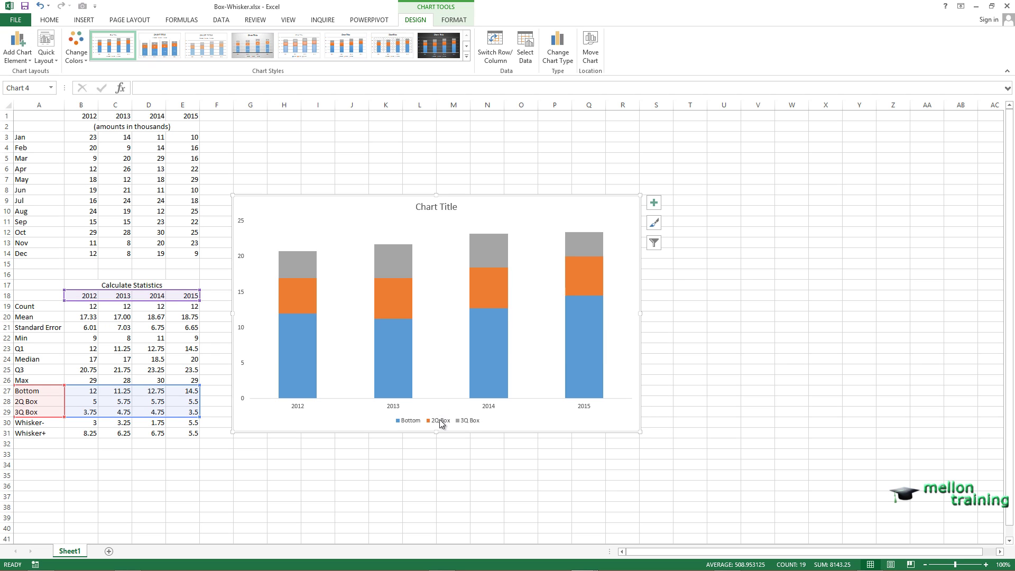
- Place the legend on the chart's right side and delete the chart title
click(442, 424)
right_click(442, 424)
click(463, 503)
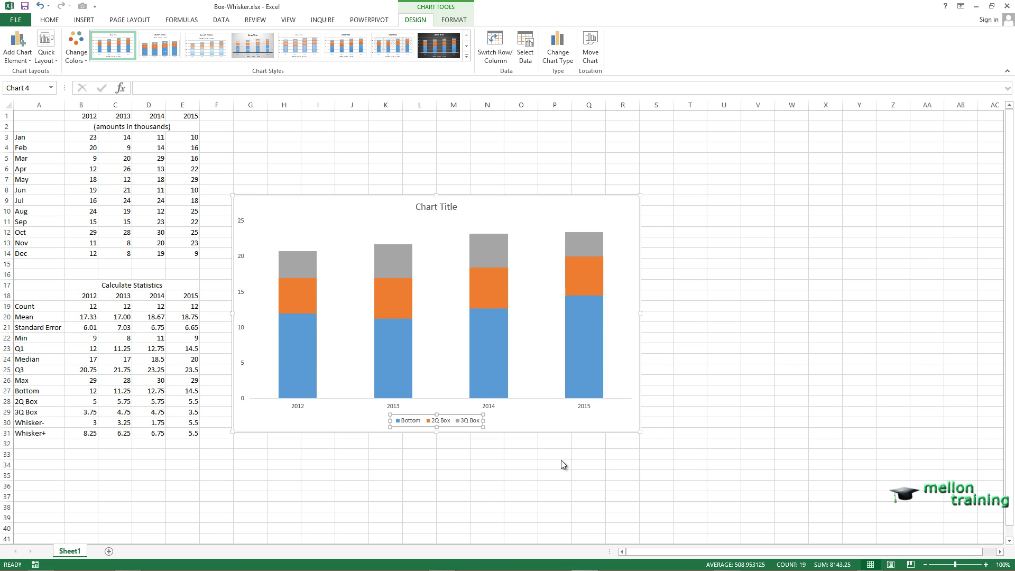
click(893, 235)
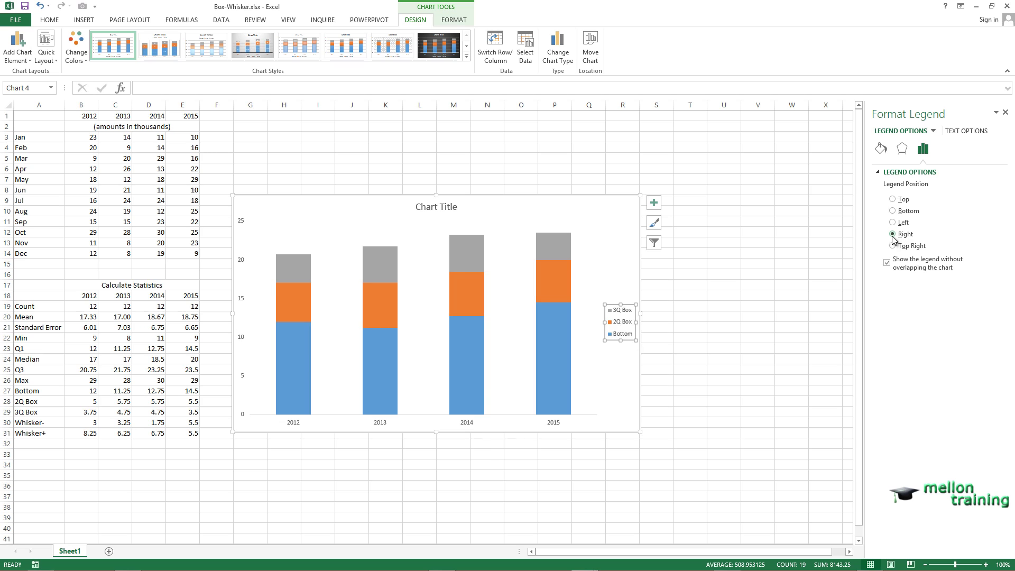
click(1004, 112)
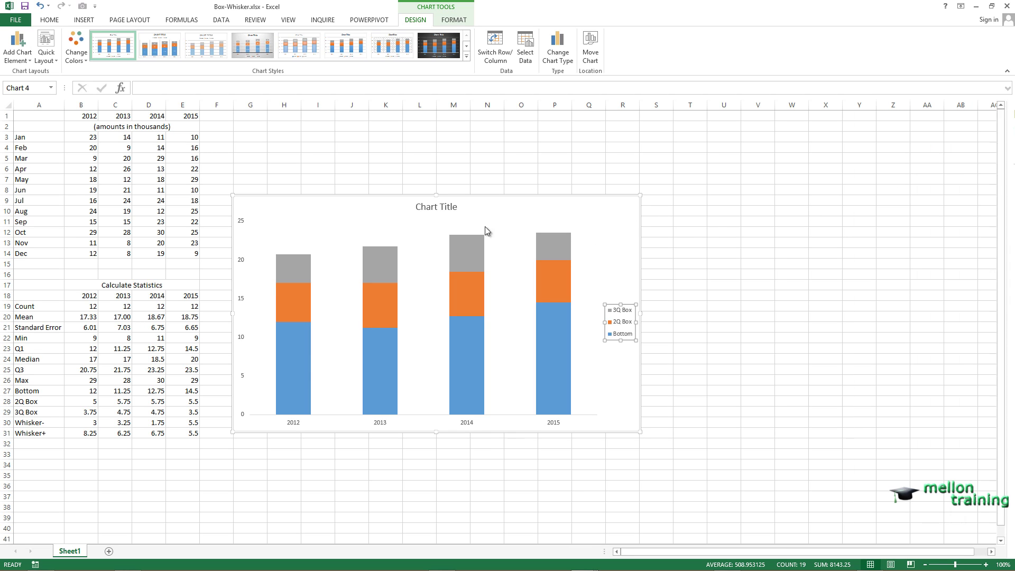
click(429, 213)
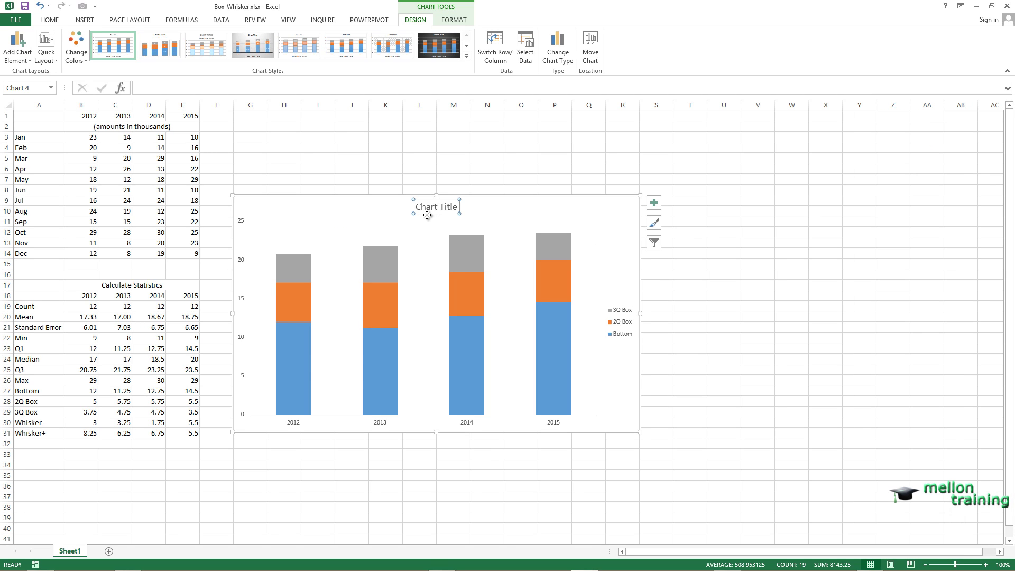
key(Delete)
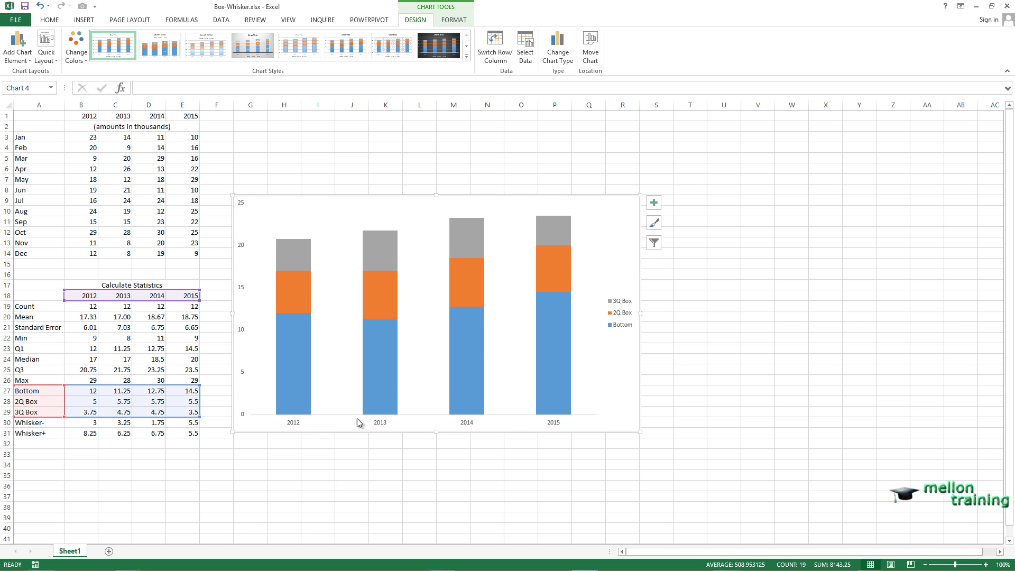
- Make the horizontal year labels red, bold and larger, and the vertical axis labels bold and larger
click(294, 421)
click(50, 21)
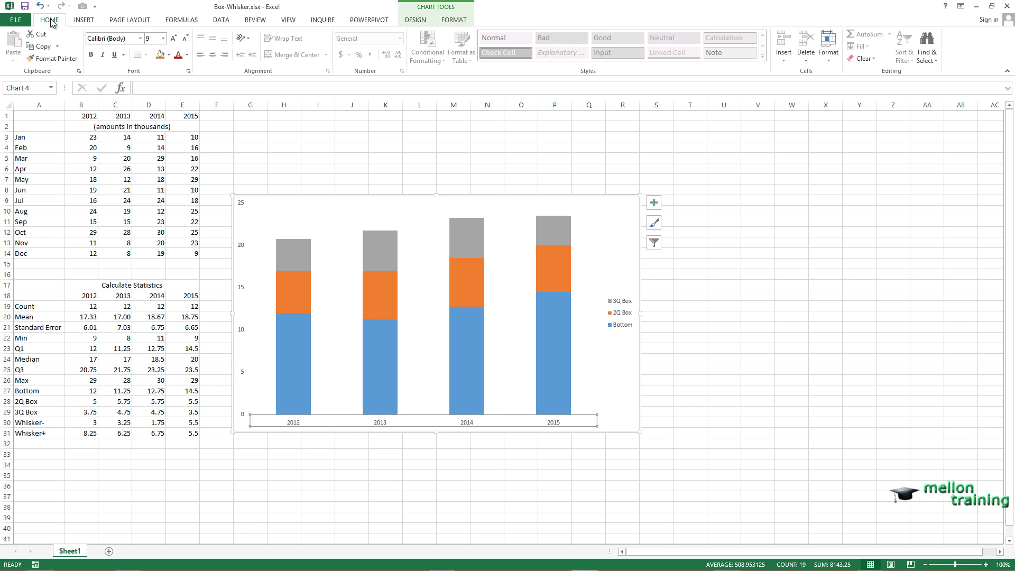
click(179, 55)
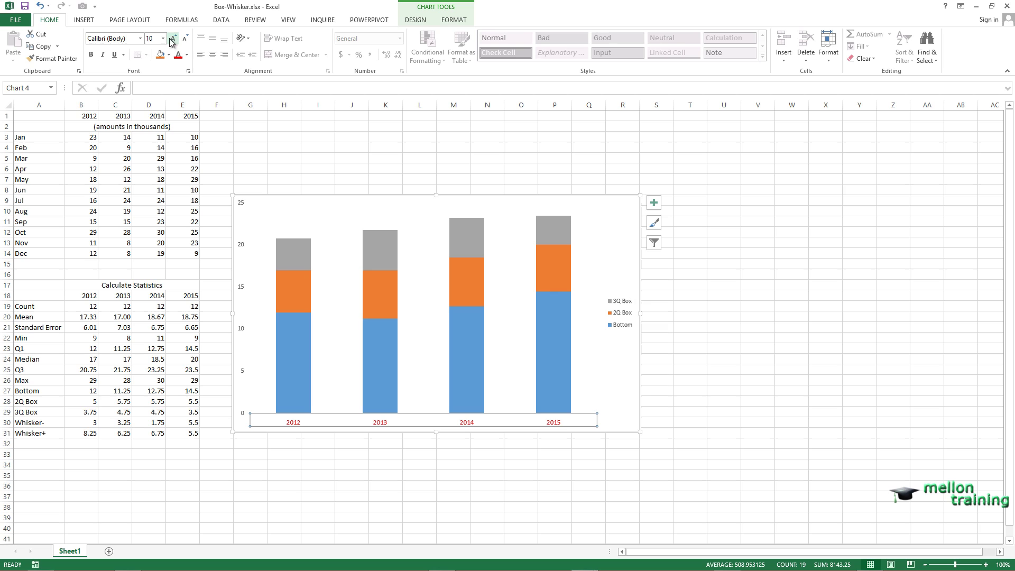
click(173, 39)
click(91, 55)
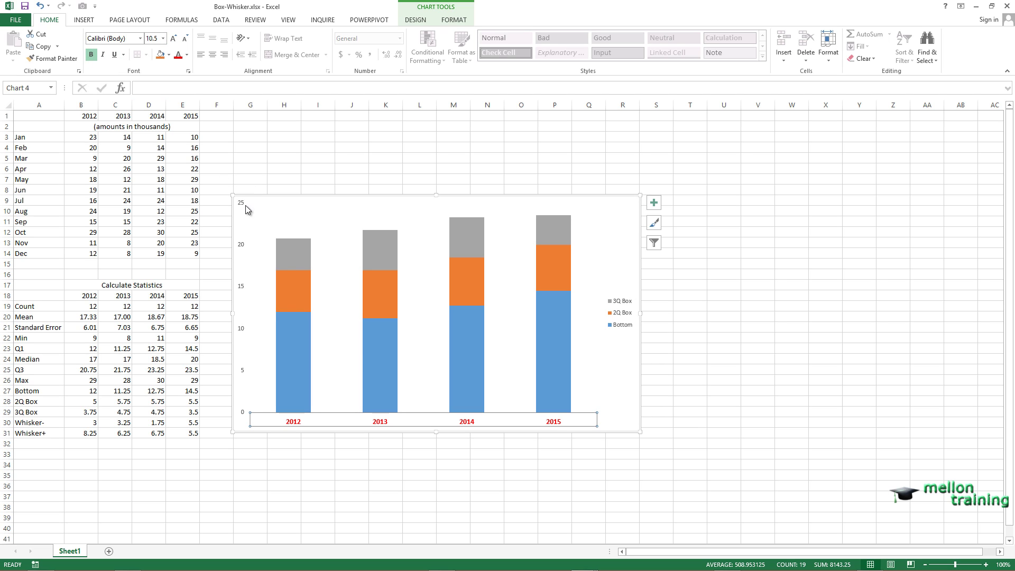
click(243, 206)
click(91, 55)
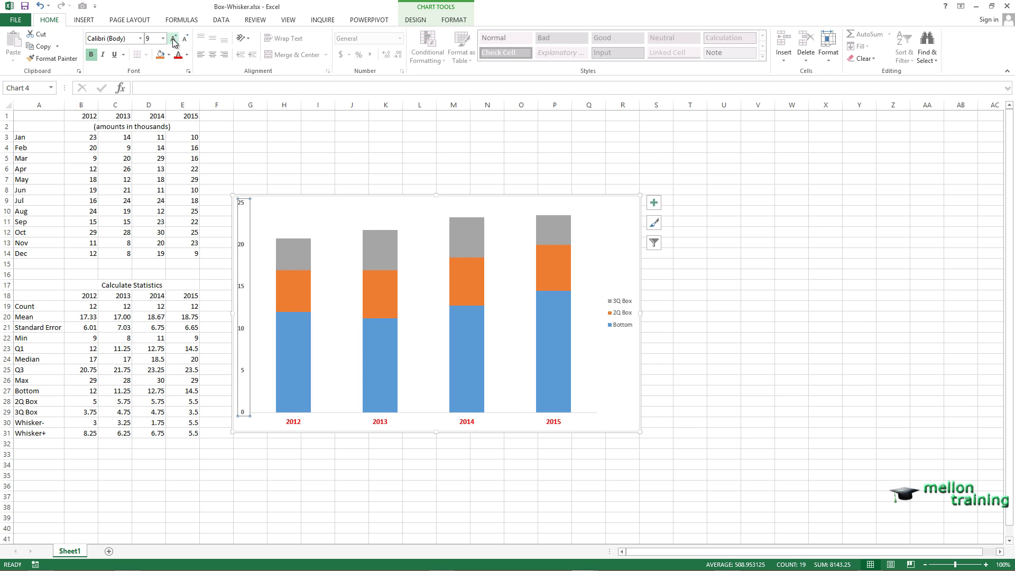
click(174, 40)
- Select the Bottom series and go to More Error Bars Options via Add Chart Element
click(453, 454)
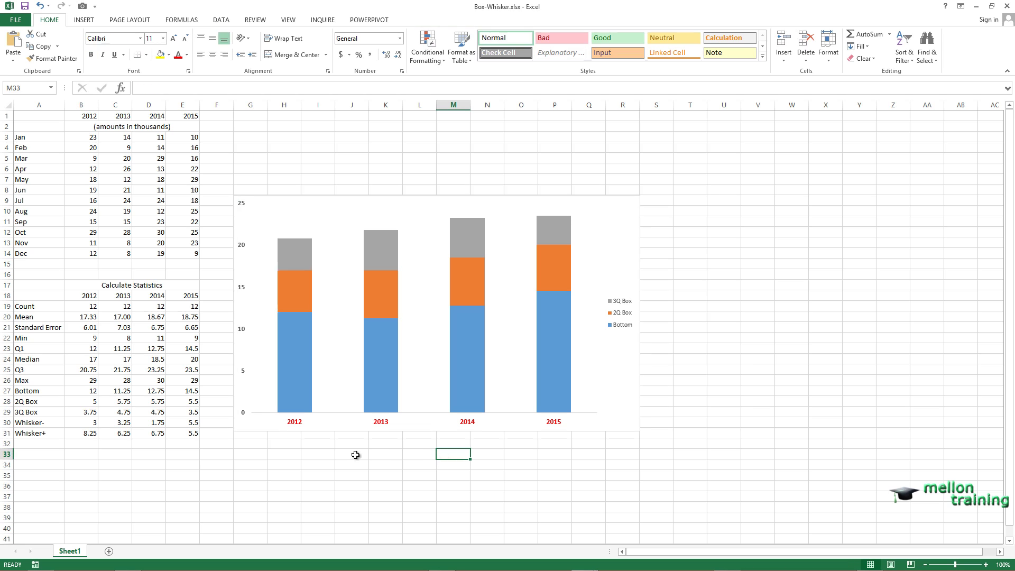
click(283, 446)
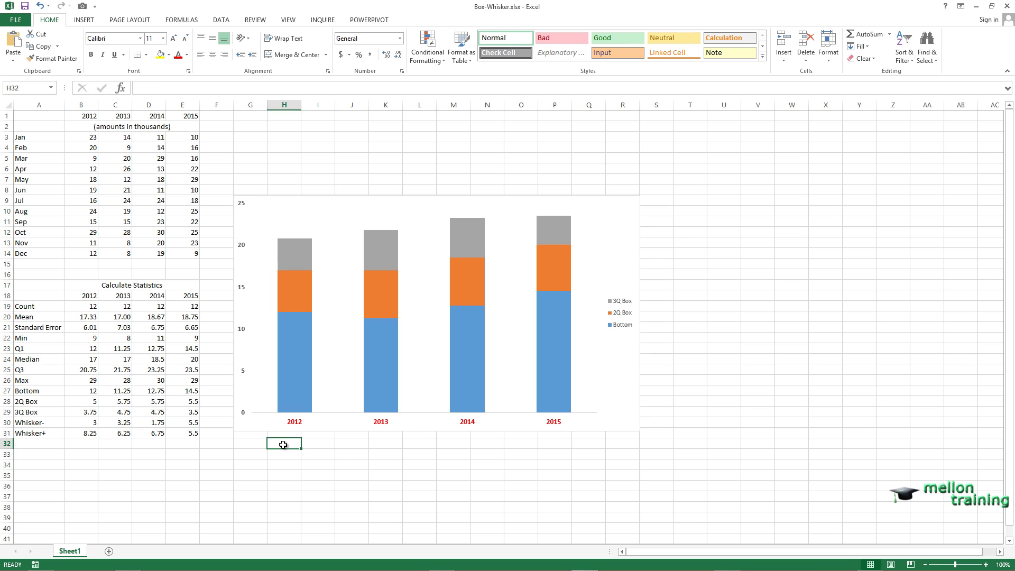
click(298, 363)
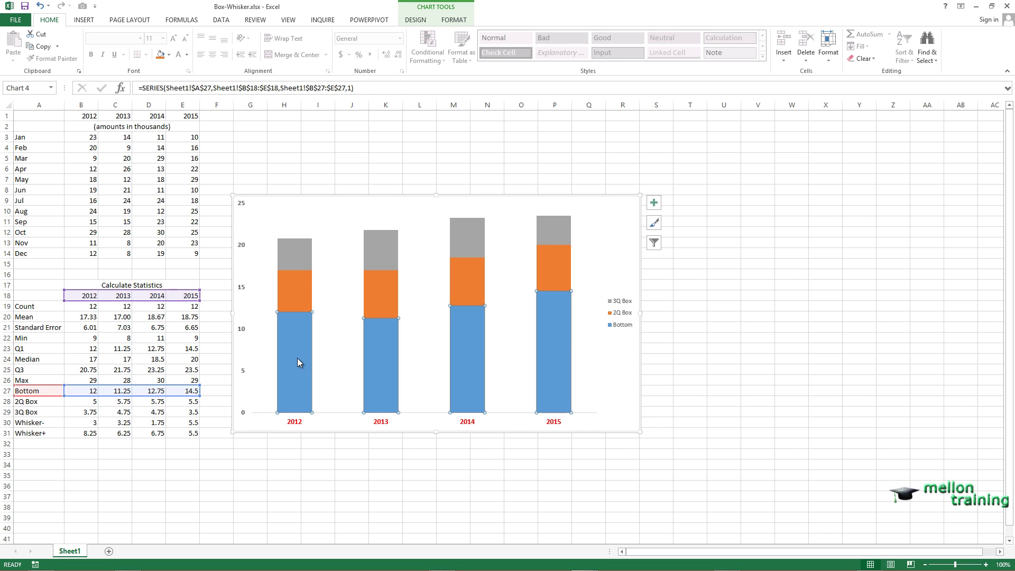
click(412, 24)
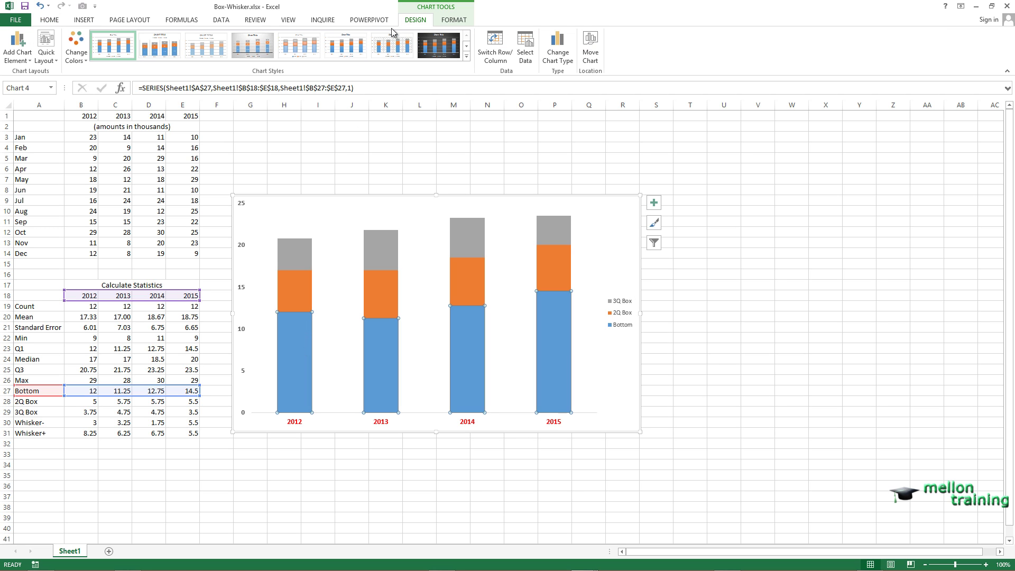
click(29, 63)
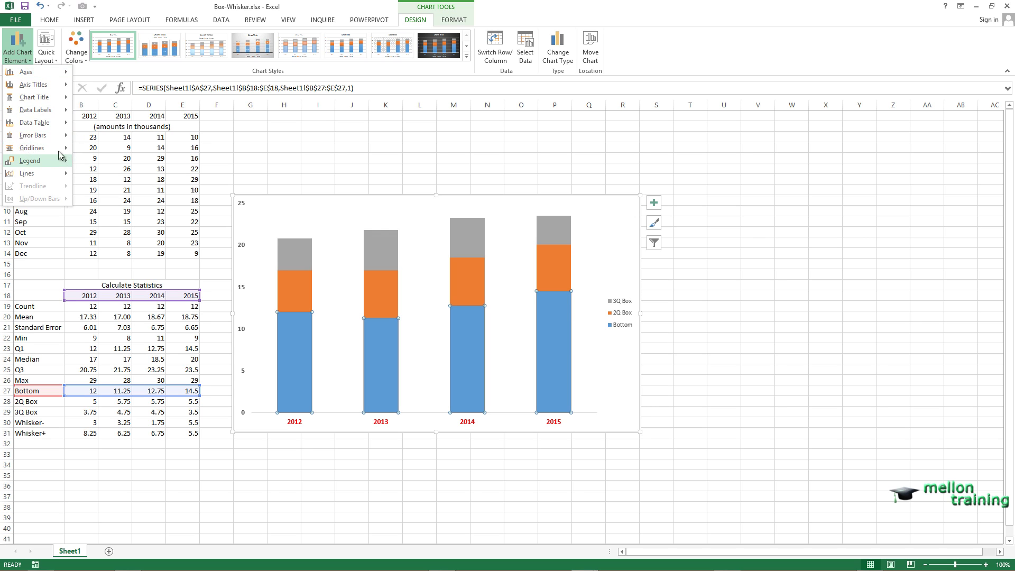
mouse_move(33, 135)
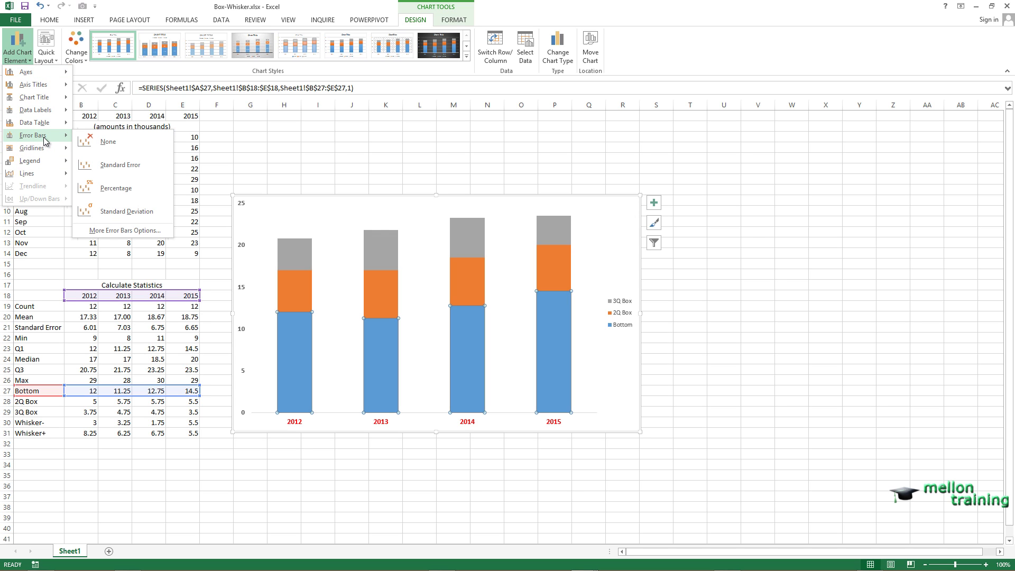
click(153, 230)
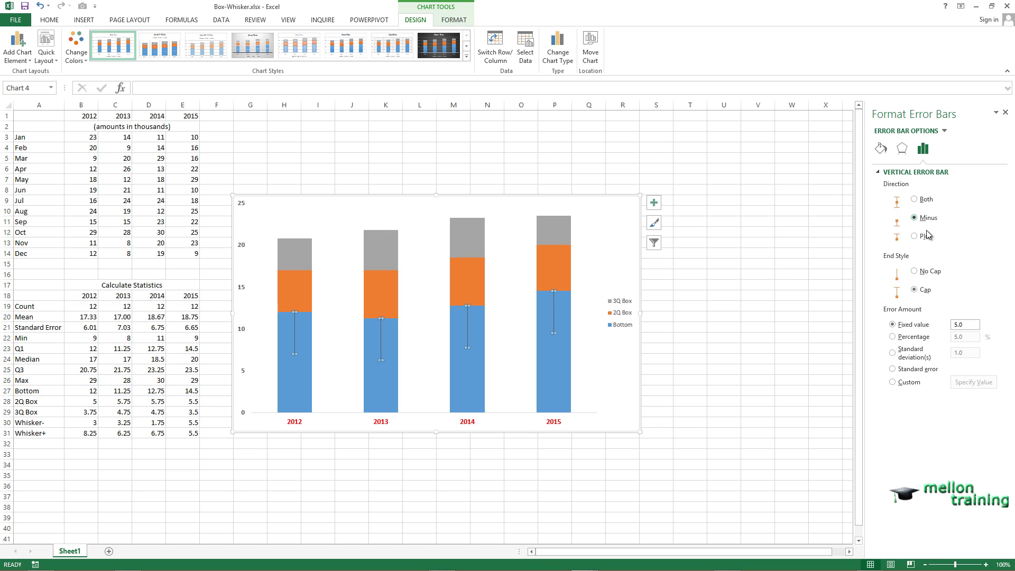
- Set Minus error bars with Custom negative values from the Whisker- range B30:E30
click(893, 383)
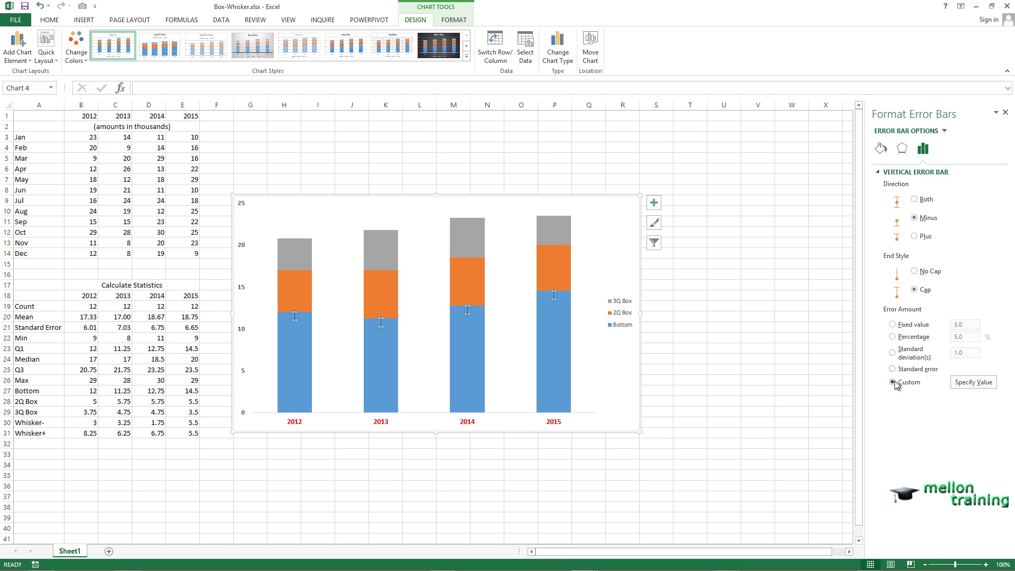
click(959, 384)
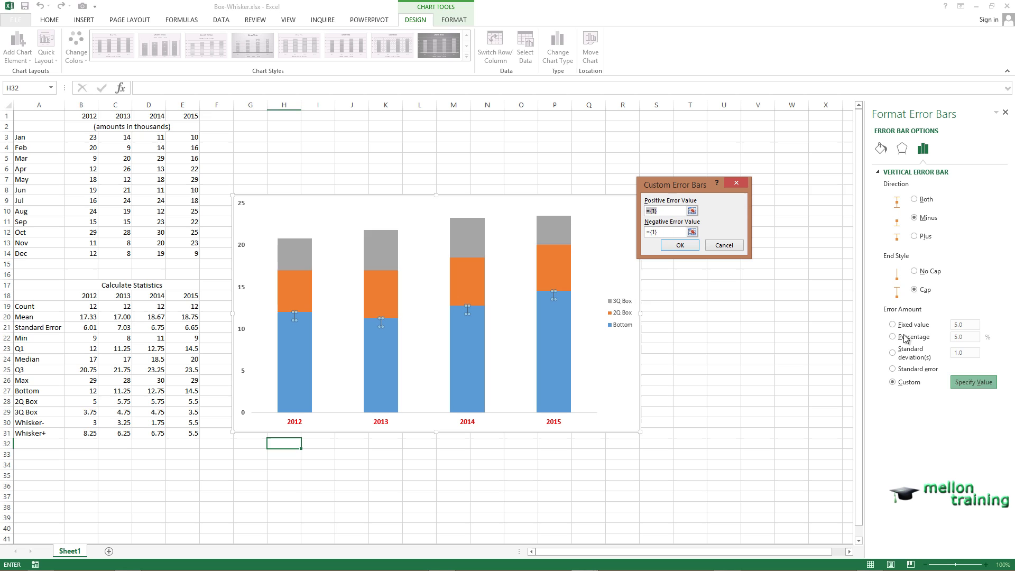
drag(659, 176, 441, 129)
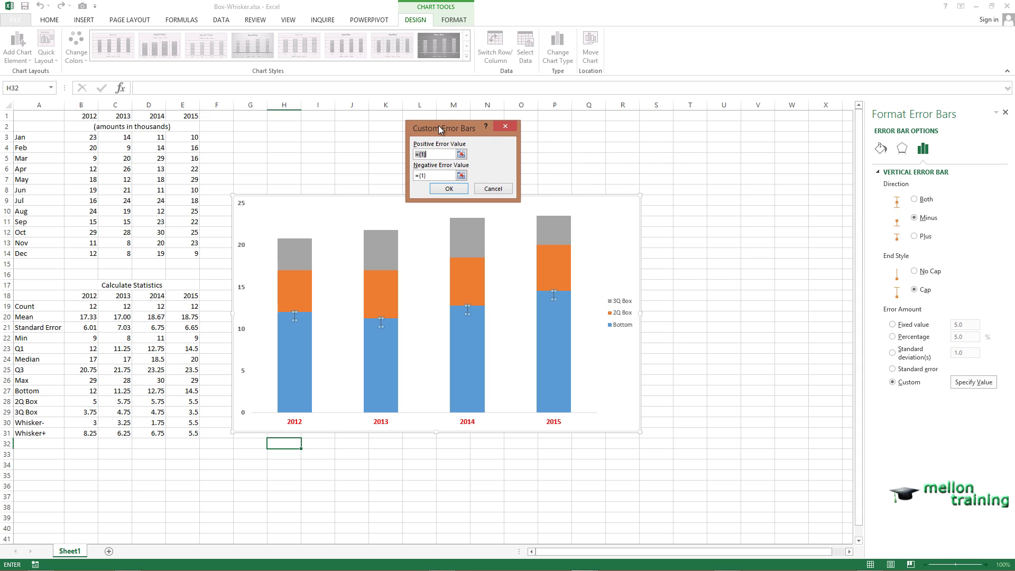
drag(434, 178, 395, 176)
key(BackSpace)
click(462, 174)
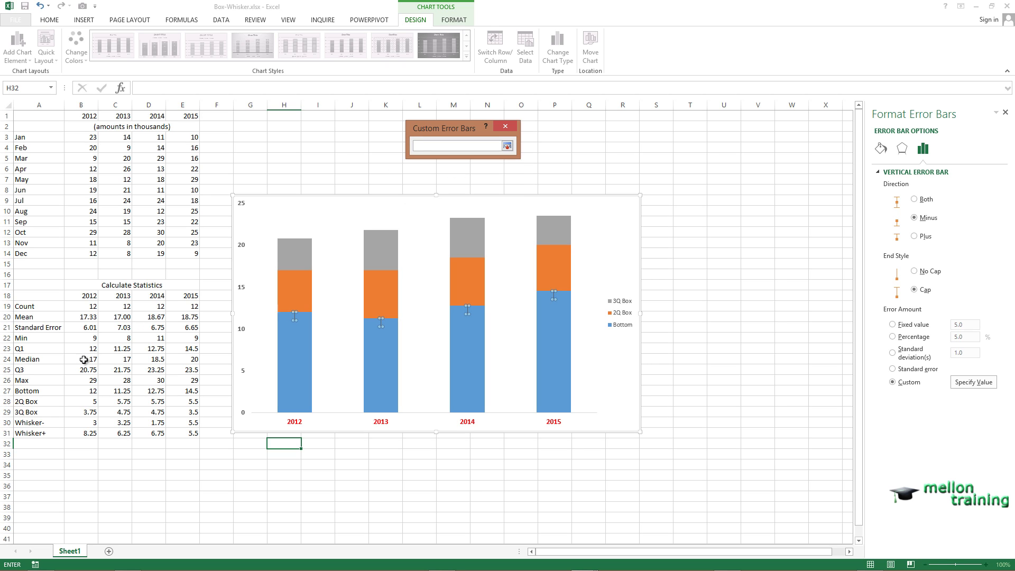
drag(88, 423, 193, 423)
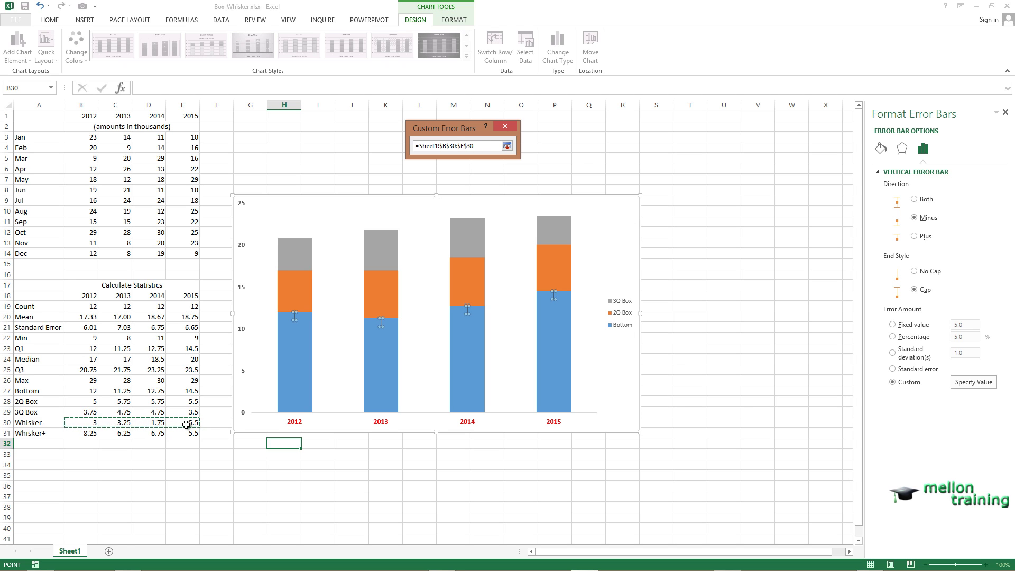
click(508, 146)
click(450, 188)
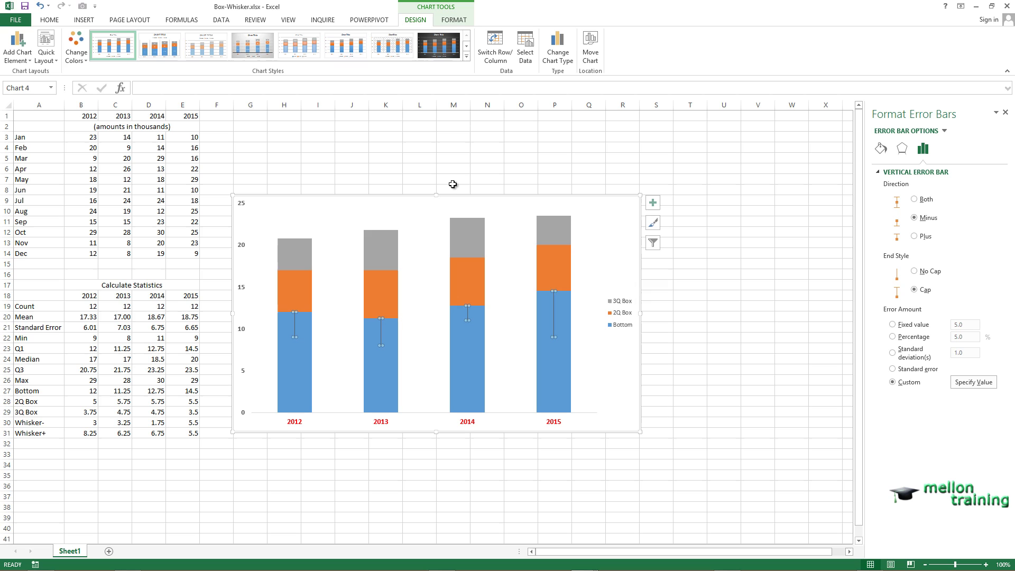
- Select the 3Q Box series and start custom error bars from More Error Bars Options
click(295, 251)
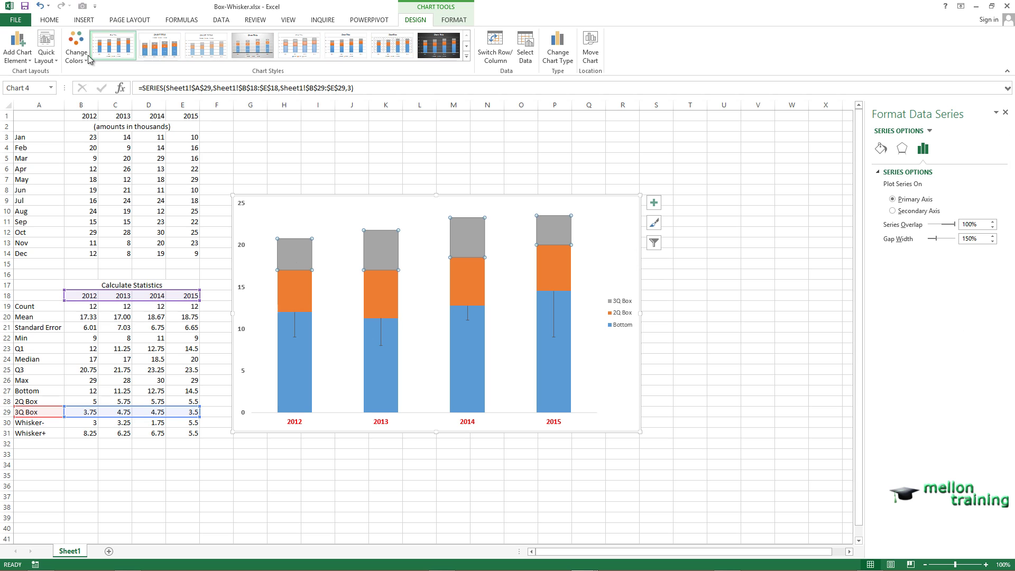
click(18, 49)
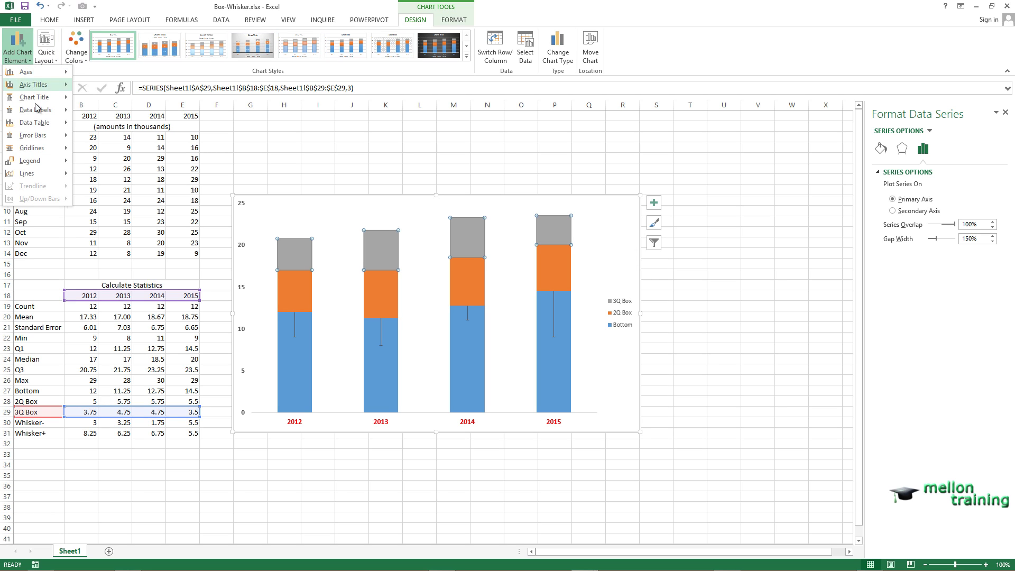
mouse_move(34, 134)
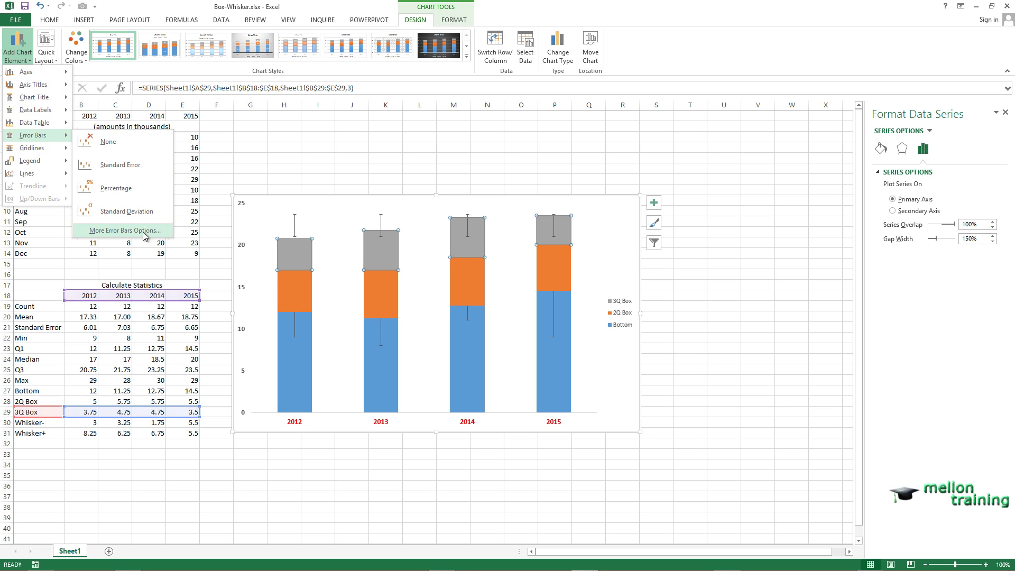
click(144, 231)
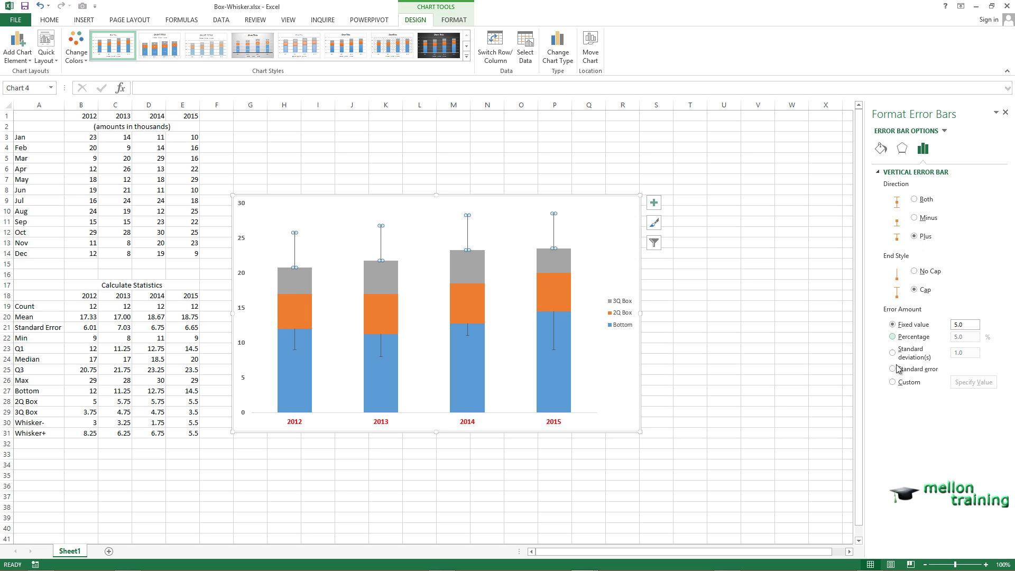
click(894, 383)
click(961, 384)
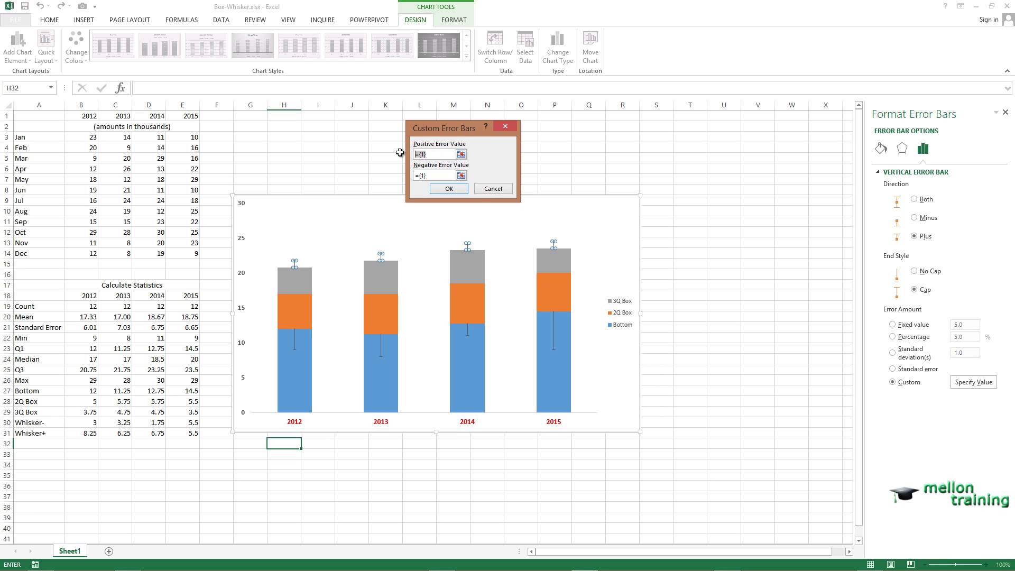
- Set Plus error bars with positive values from the Whisker+ range B31:E31
click(461, 154)
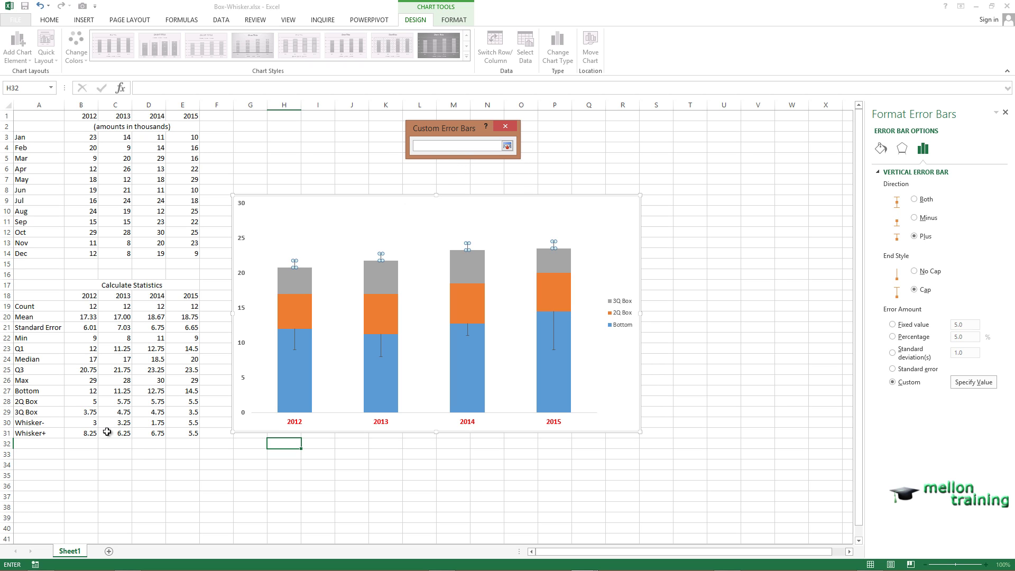
drag(84, 433, 184, 435)
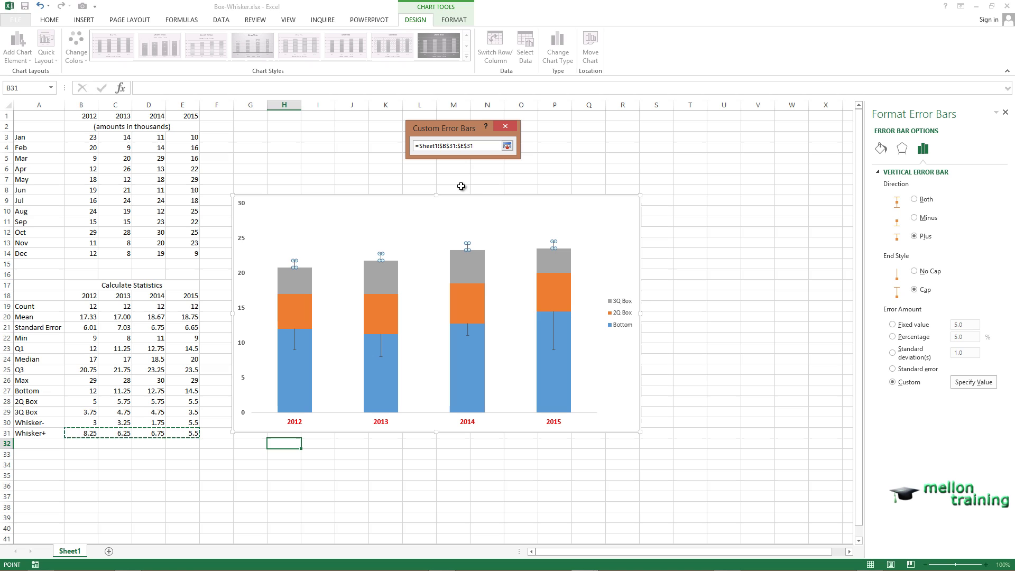
click(508, 146)
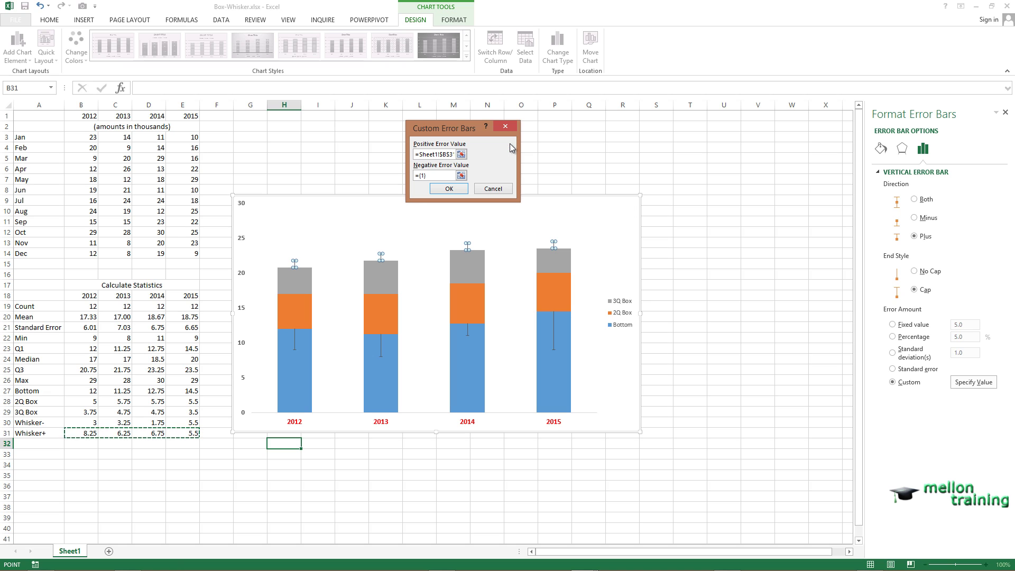
click(451, 189)
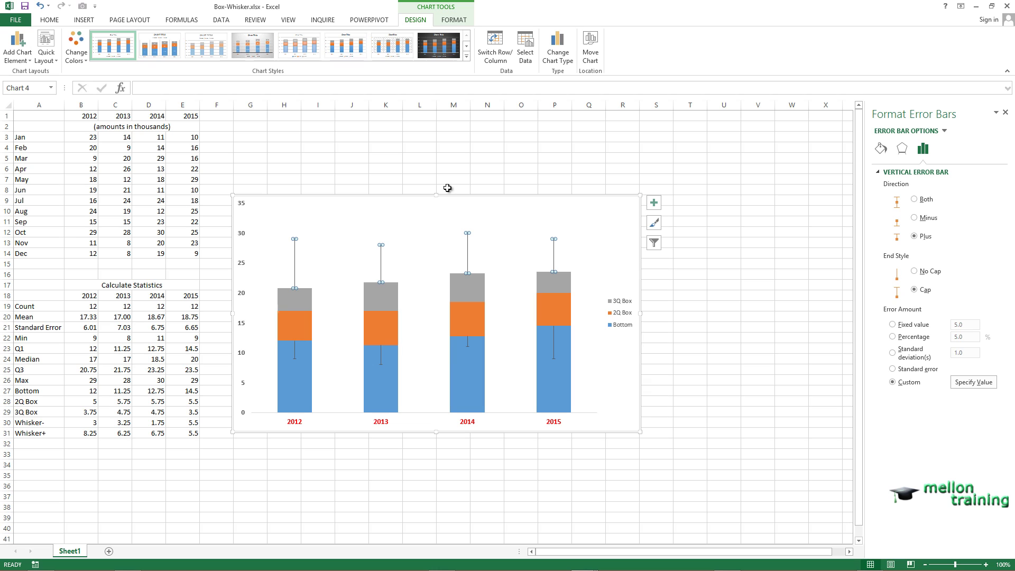
- Select the Bottom series and go to its Fill & Line formatting settings
click(248, 191)
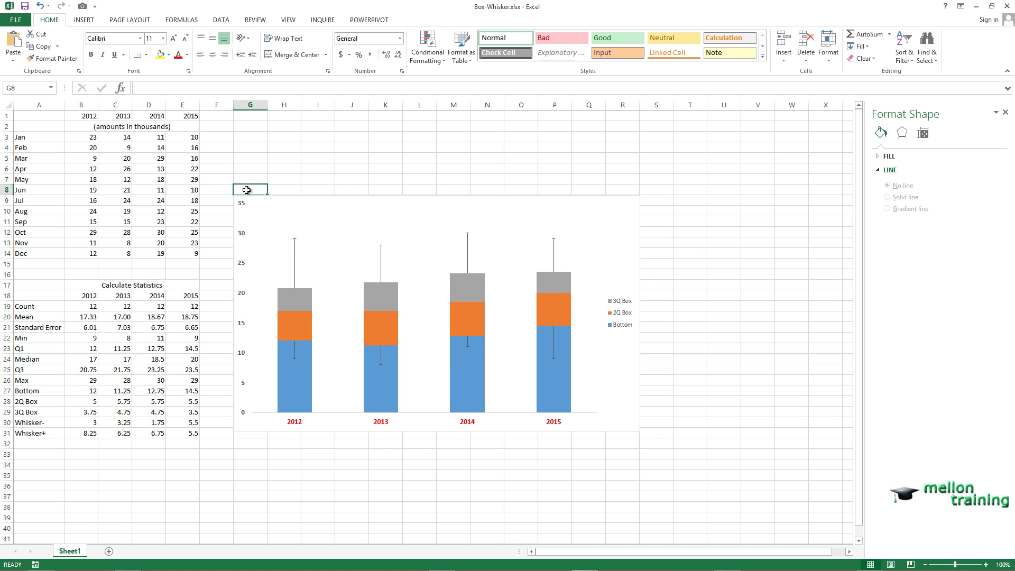
click(301, 392)
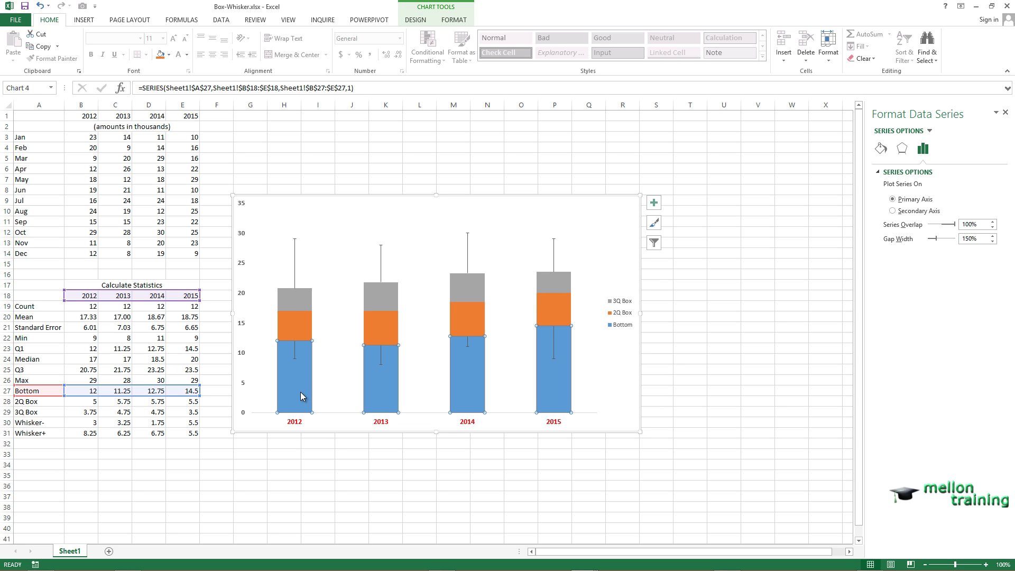
right_click(301, 392)
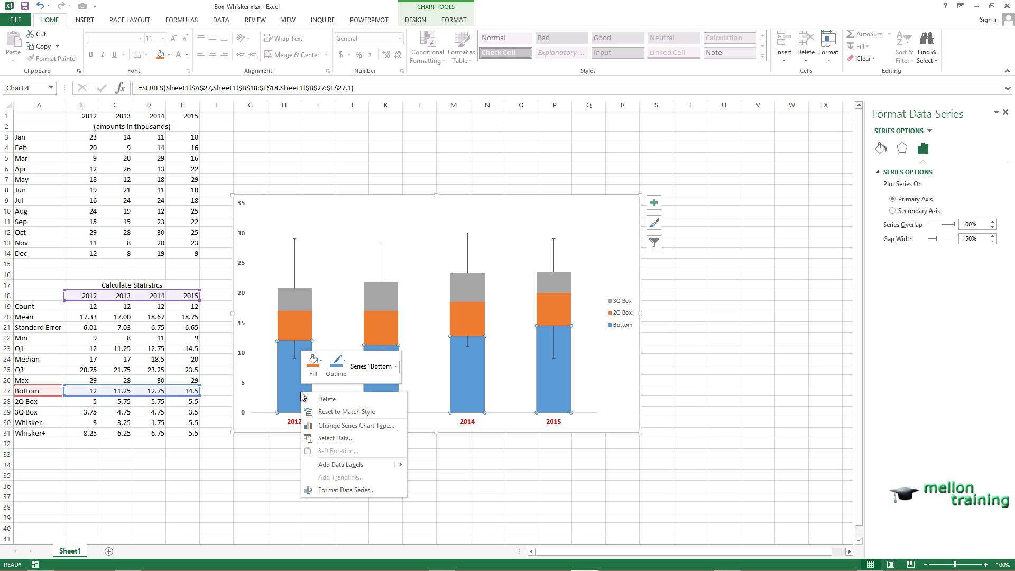
click(350, 491)
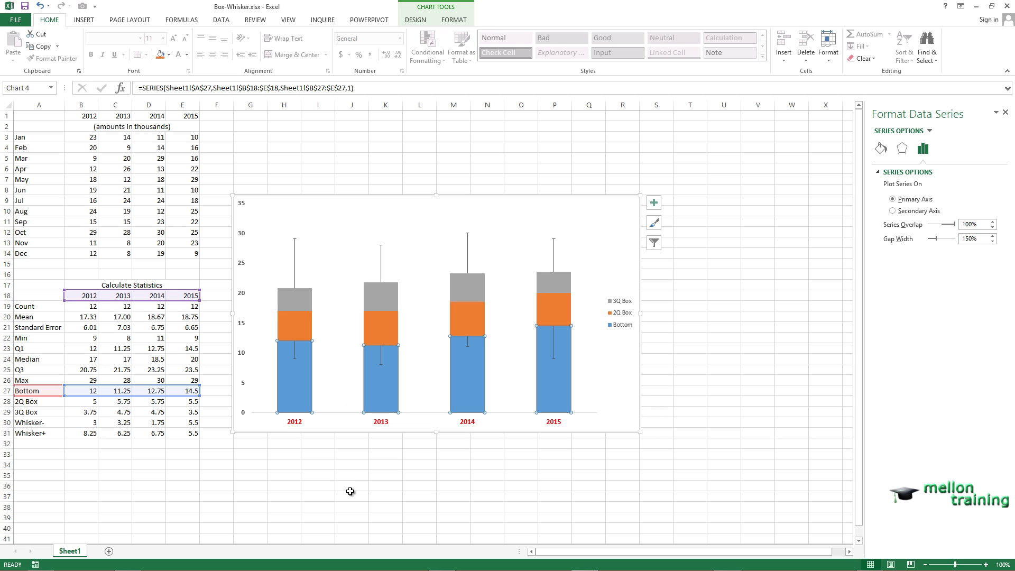
click(881, 149)
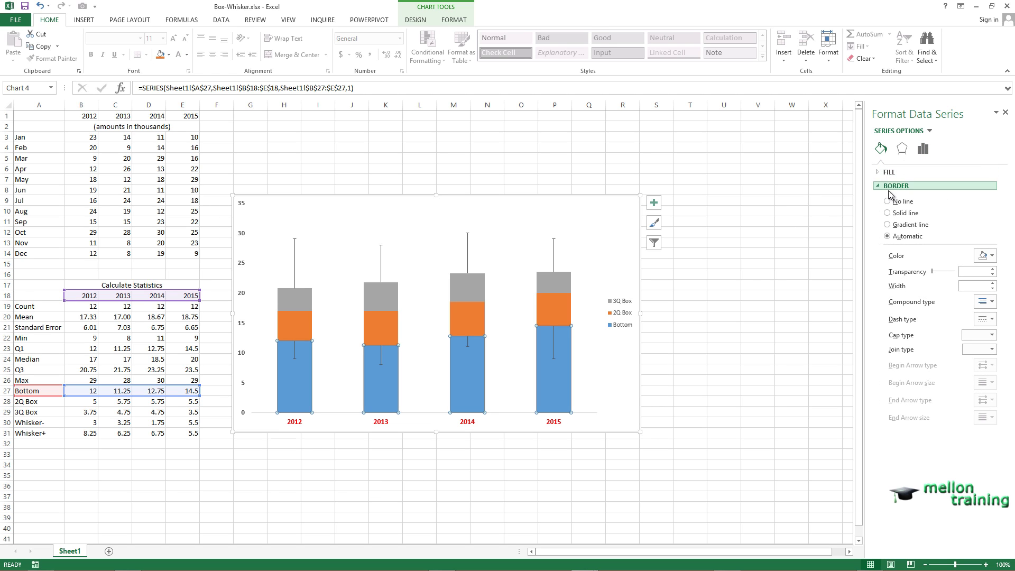
- Set the Bottom bars to No fill and No line so they become invisible
click(878, 172)
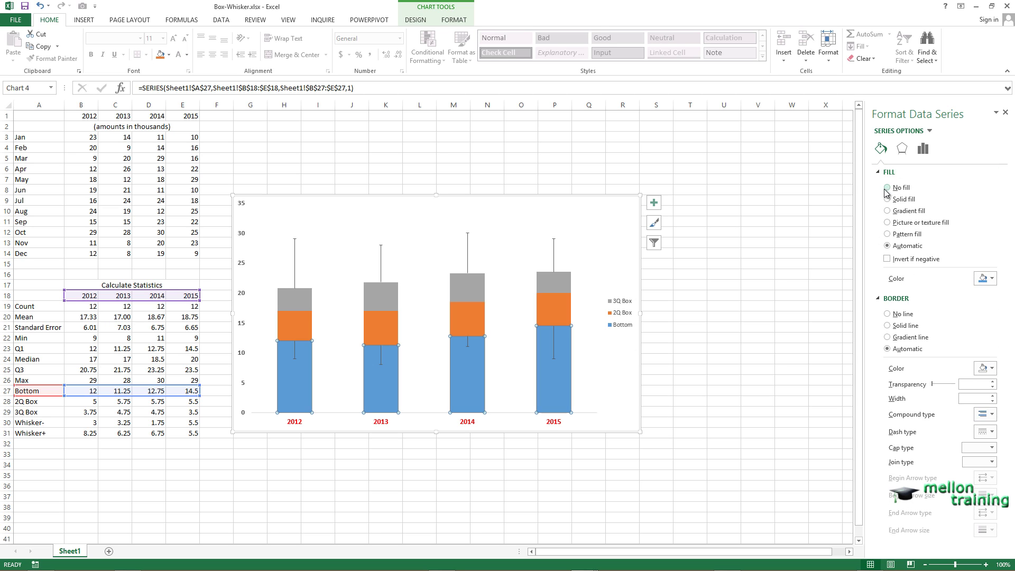
click(887, 188)
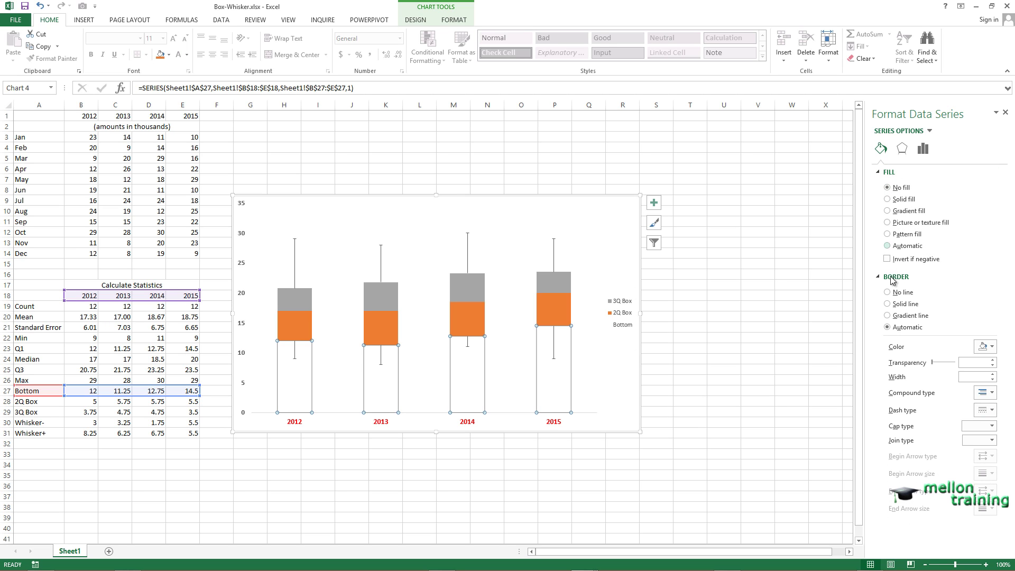
click(889, 303)
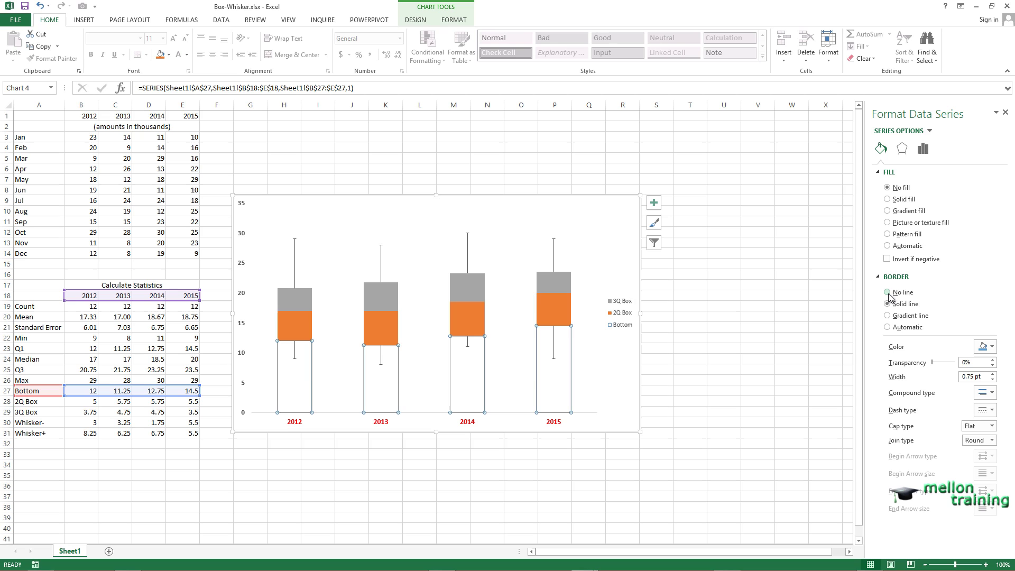
click(889, 293)
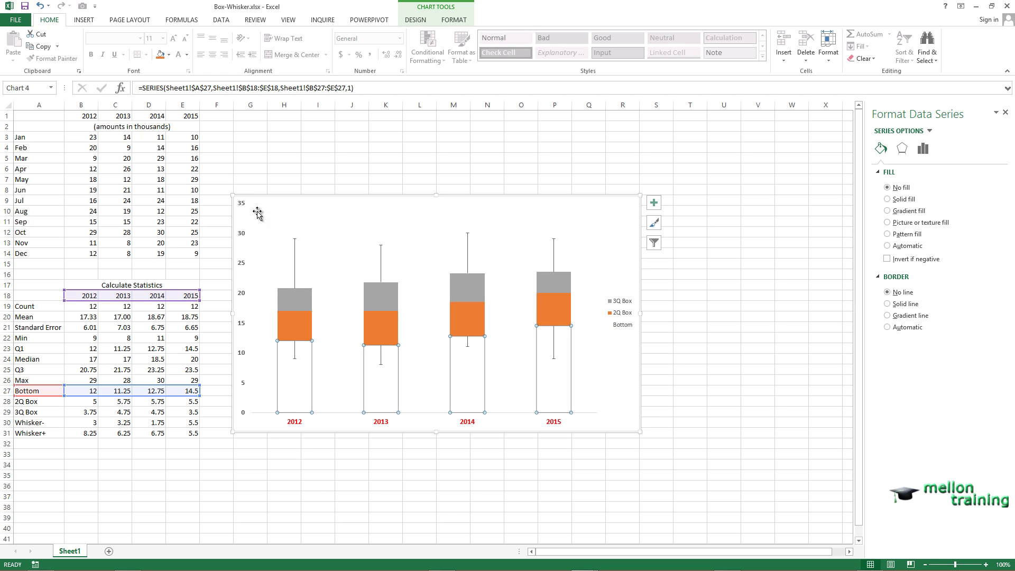
click(252, 190)
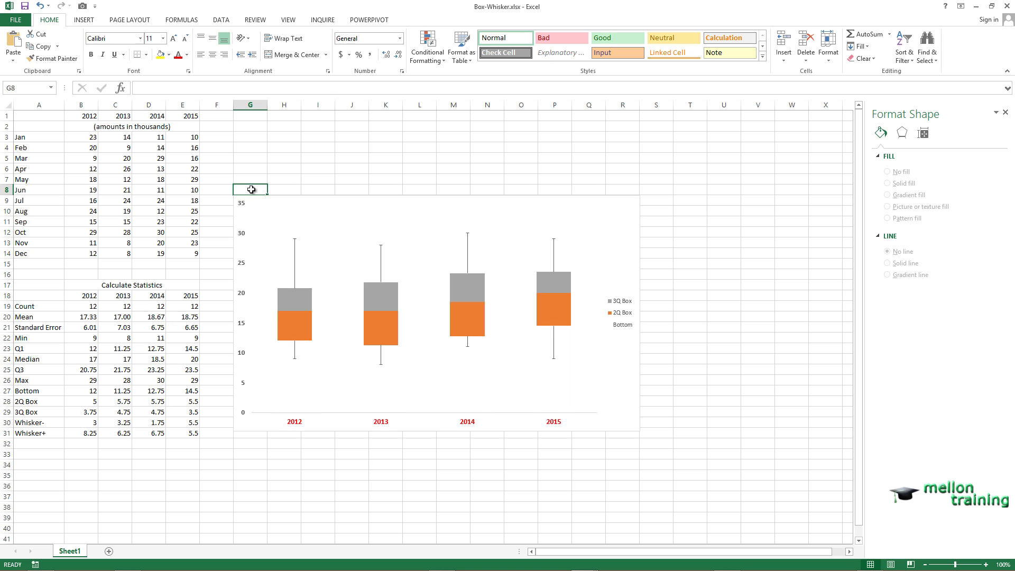
- Select the 2Q Box series and fill its bars with light grey
click(294, 321)
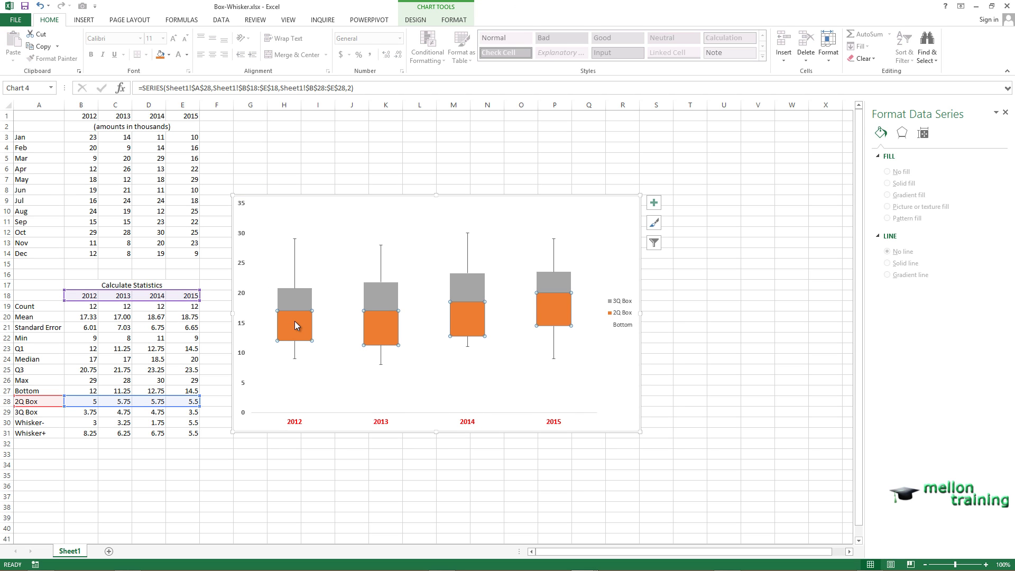
click(923, 148)
click(884, 151)
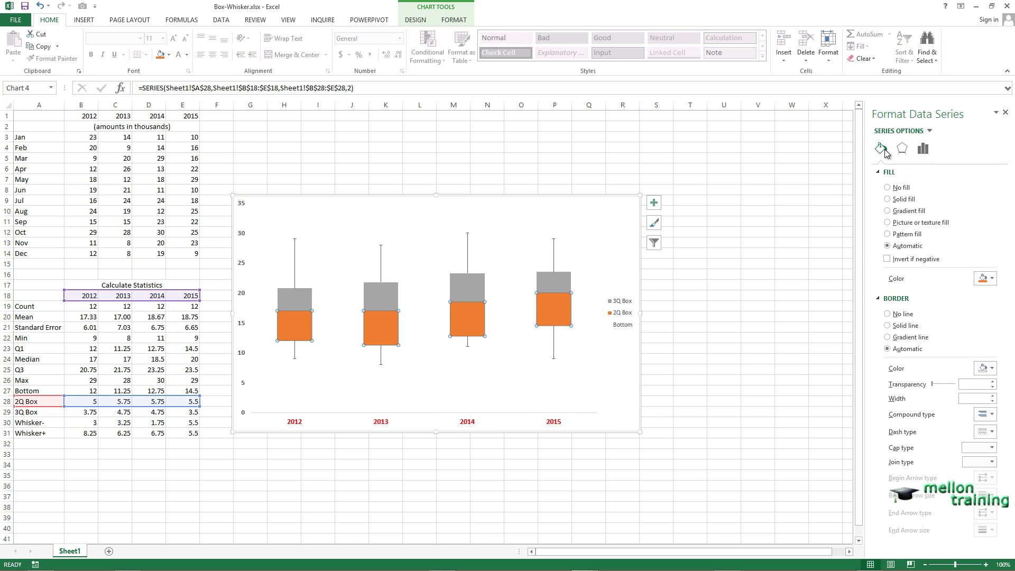
click(995, 281)
click(929, 314)
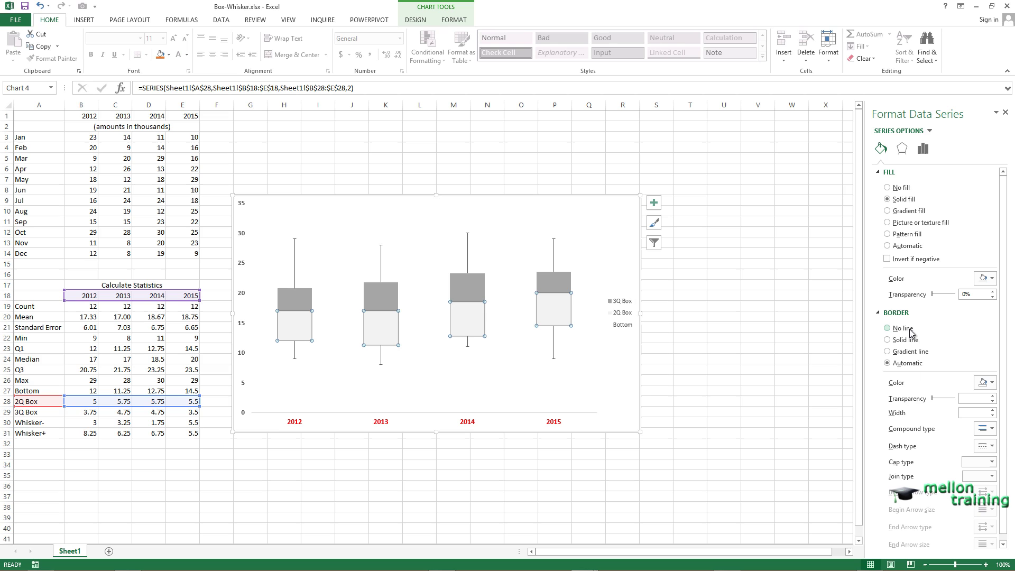
- Give the 2Q Box bars a solid black outline
click(888, 341)
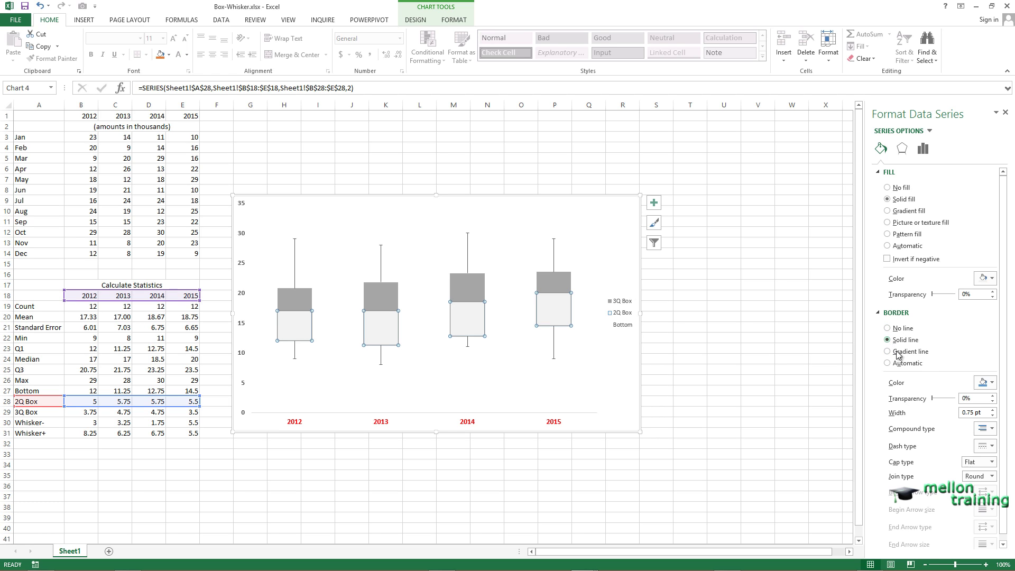
click(987, 382)
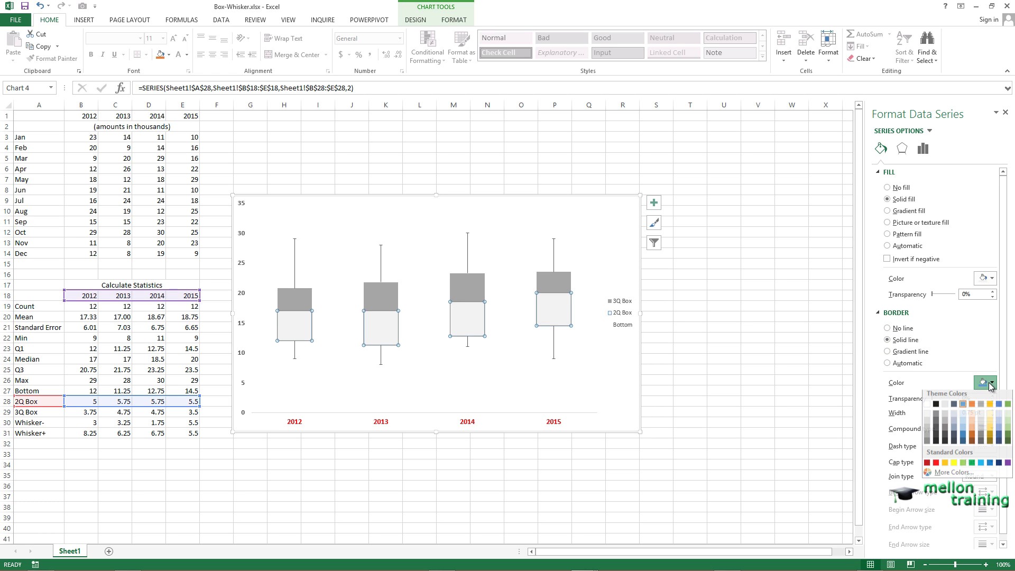
click(937, 406)
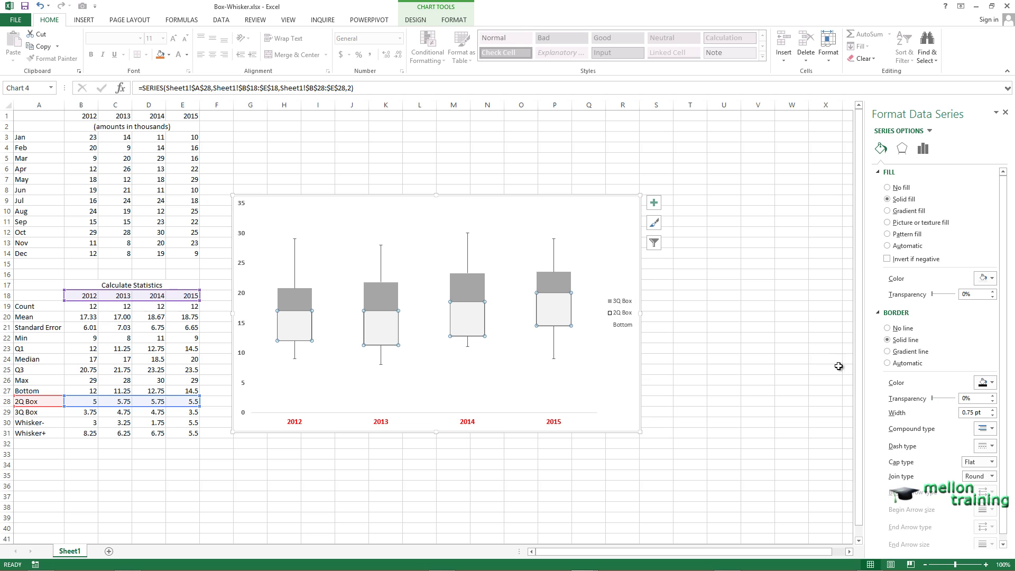
click(744, 294)
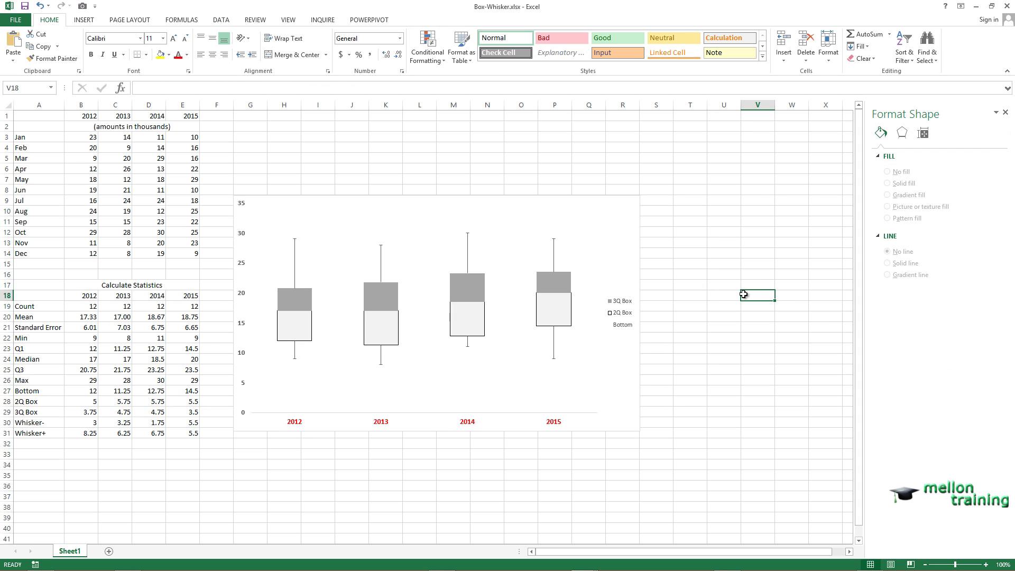
- Fill the 3Q Box bars with light blue and give them a solid dark outline
click(301, 306)
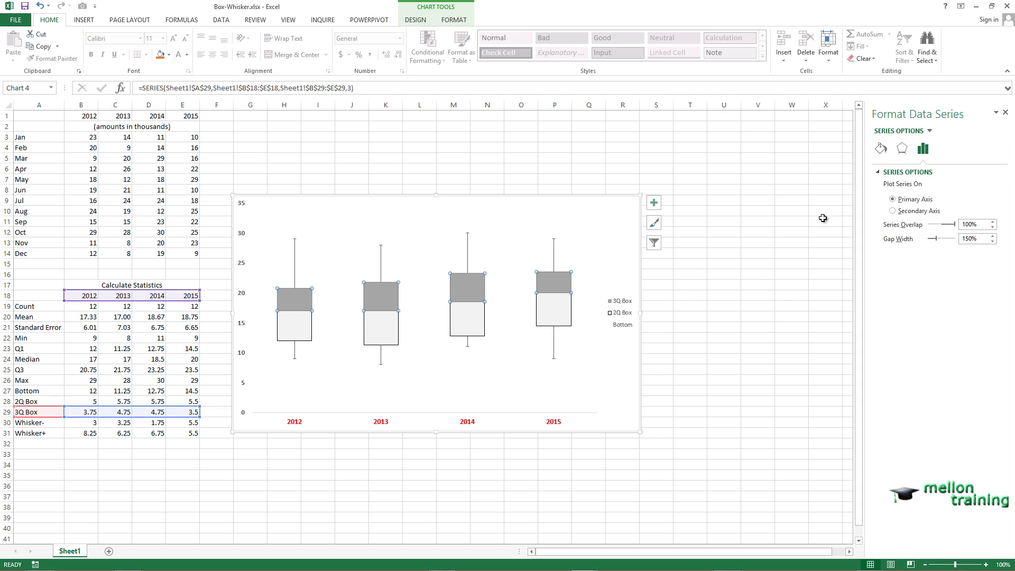
click(882, 151)
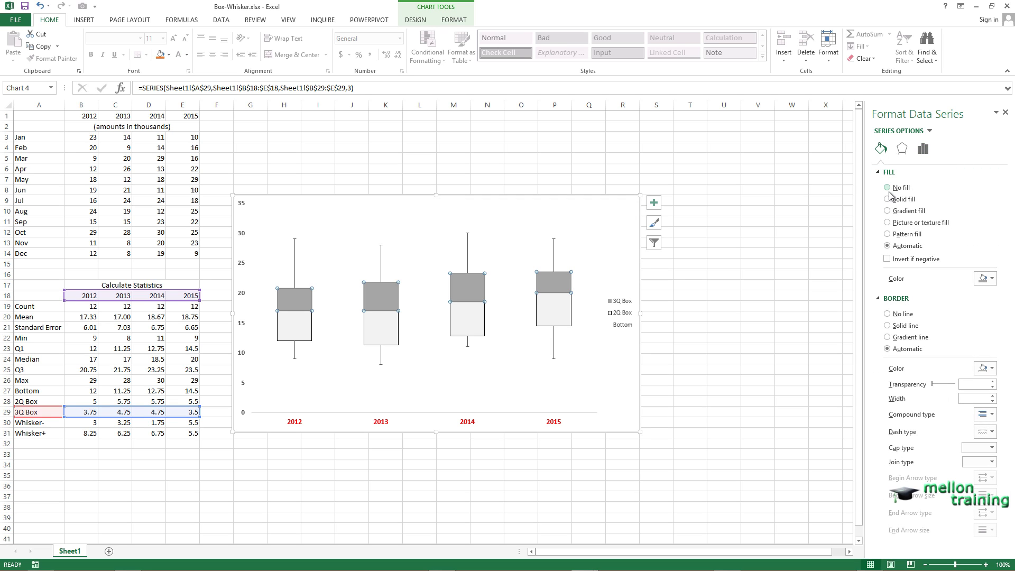
click(991, 279)
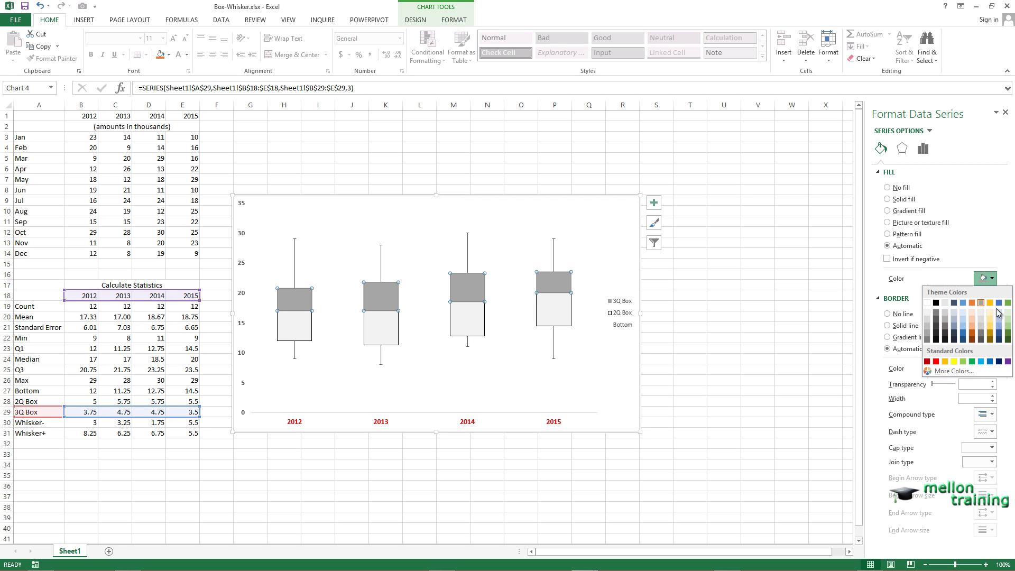
click(998, 312)
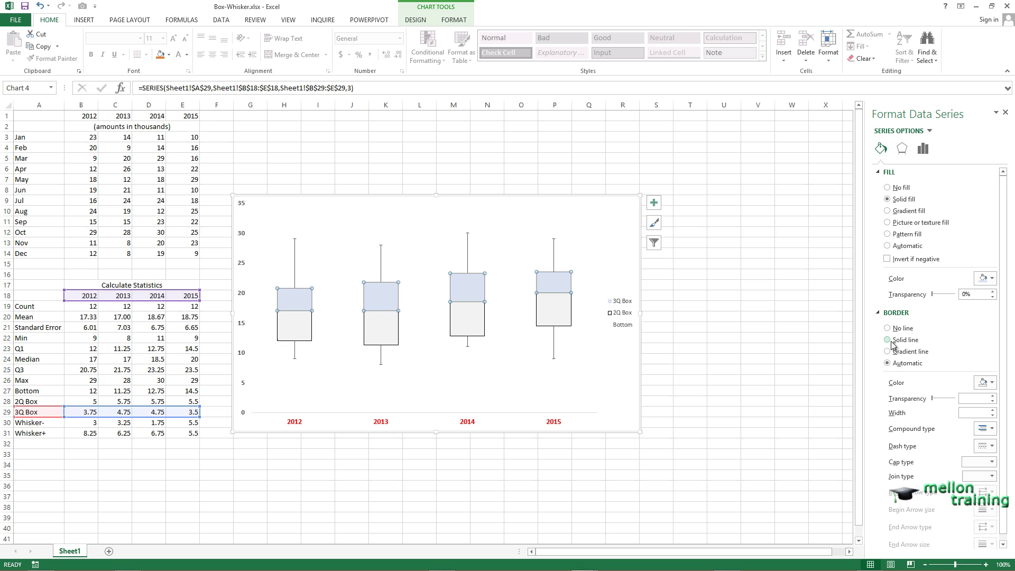
click(892, 342)
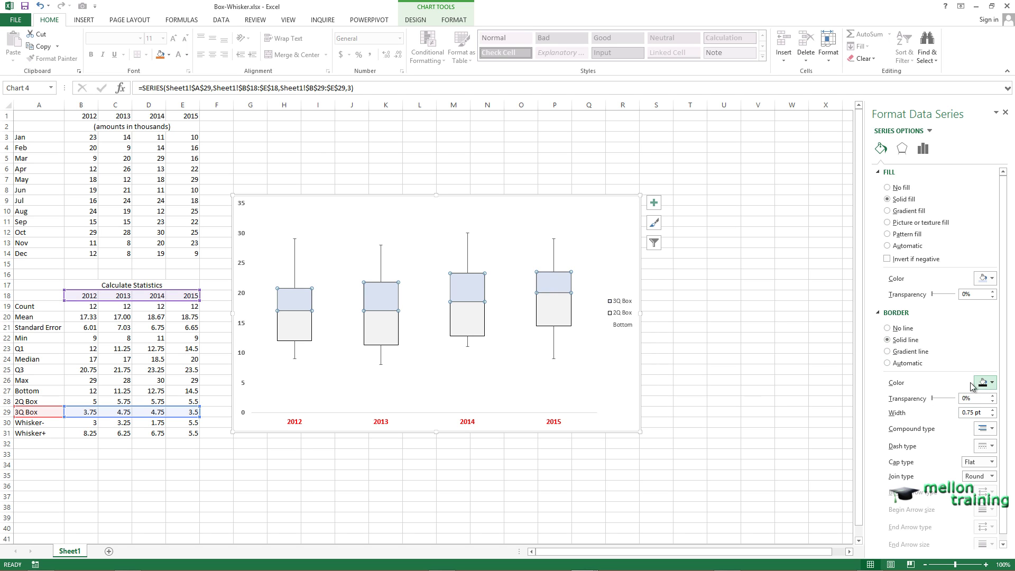
click(729, 285)
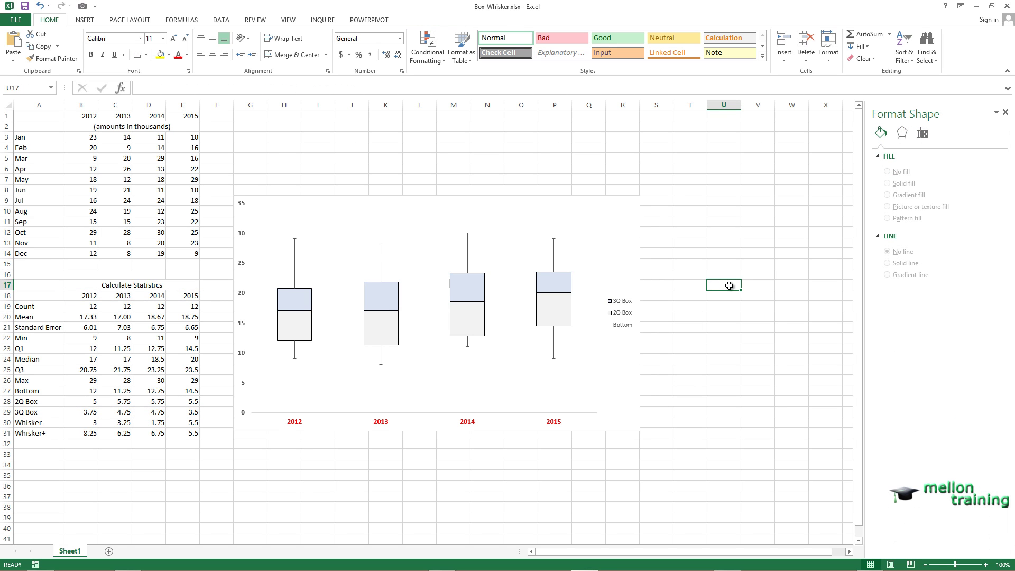